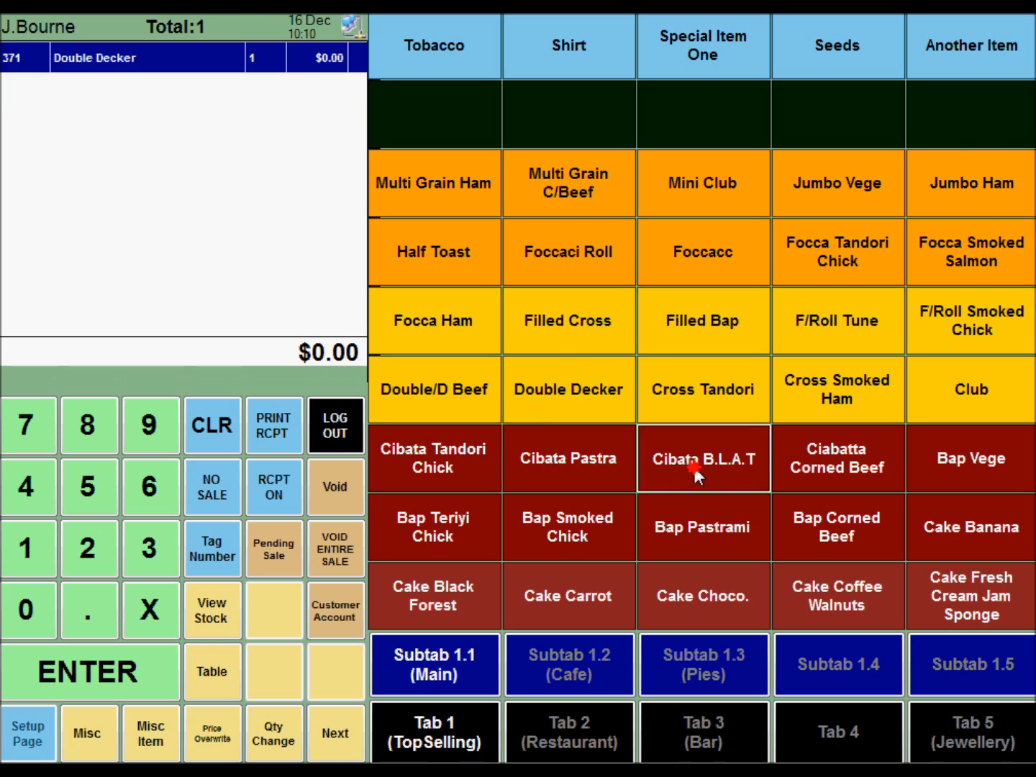
Add Bap Pastrami, Bap Corned Beef, F/Roll Smoked Chick, Focca Smoked Salmon, Foccaci Roll, Filled Cross and Double Decker to the sale.
{"action": "left_click", "coordinate": [703, 531]}
{"action": "left_click", "coordinate": [839, 536]}
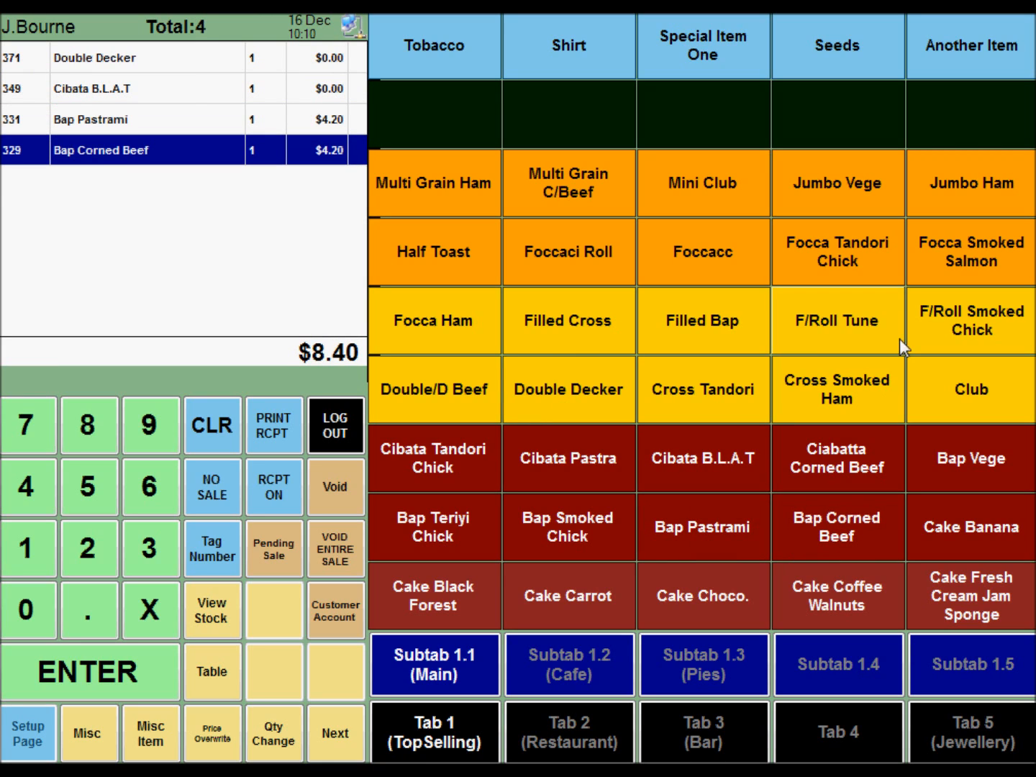
{"action": "left_click", "coordinate": [955, 324]}
{"action": "left_click", "coordinate": [964, 262]}
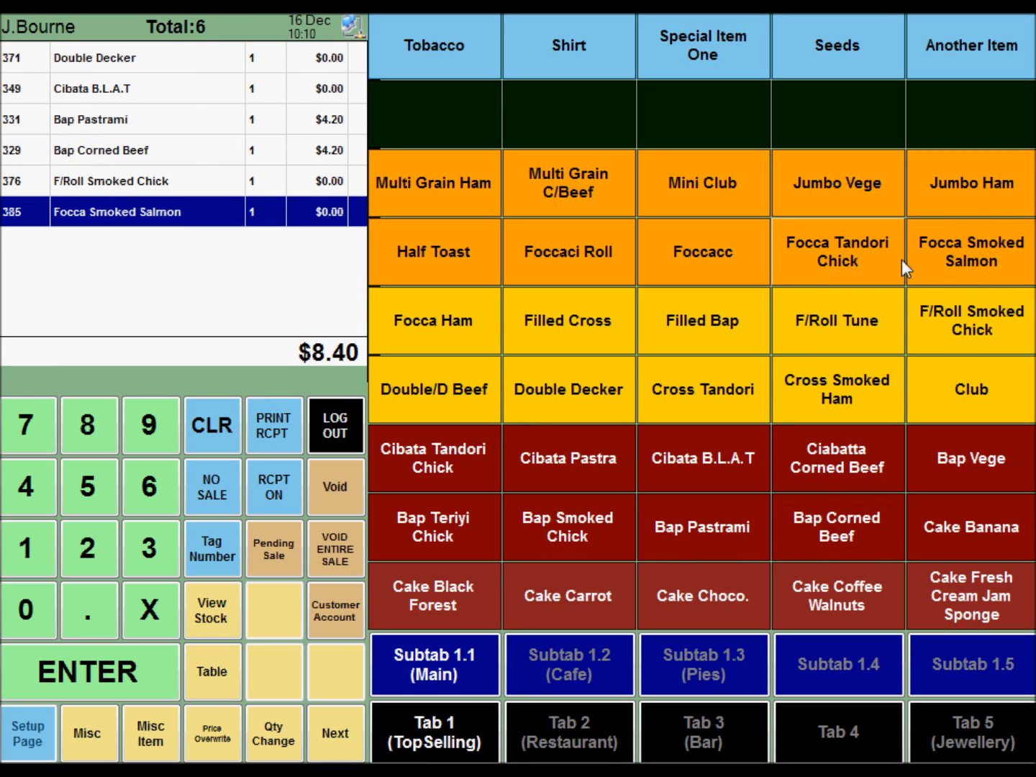
{"action": "left_click", "coordinate": [624, 264]}
{"action": "left_click", "coordinate": [598, 310]}
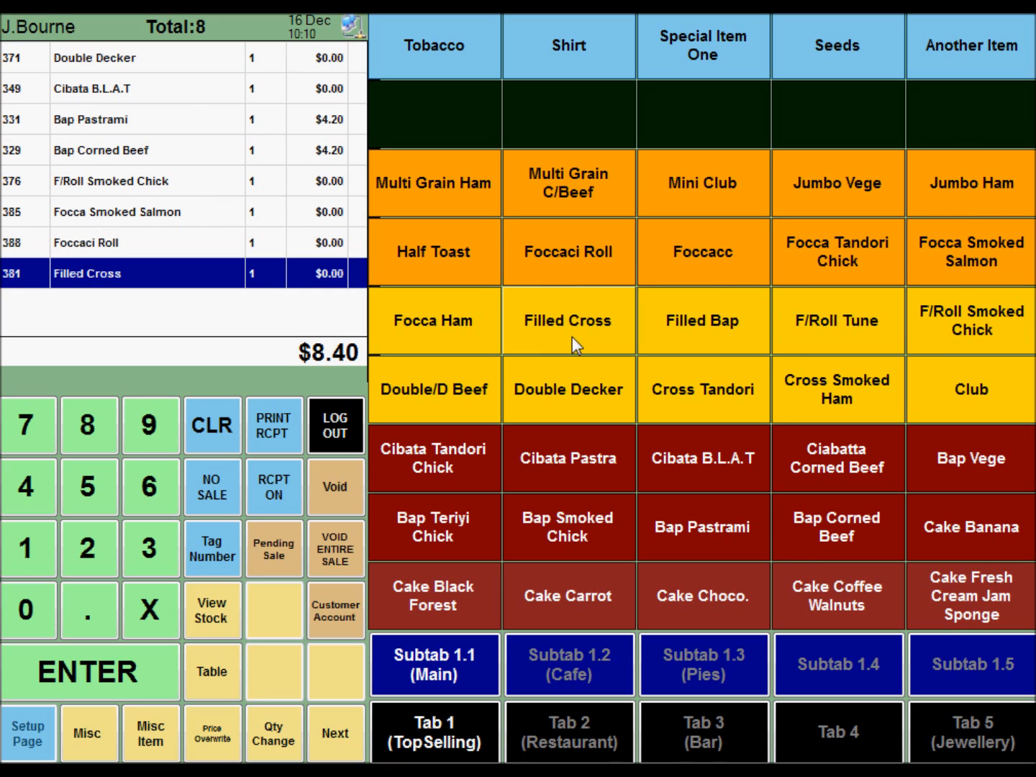
{"action": "left_click", "coordinate": [559, 392]}
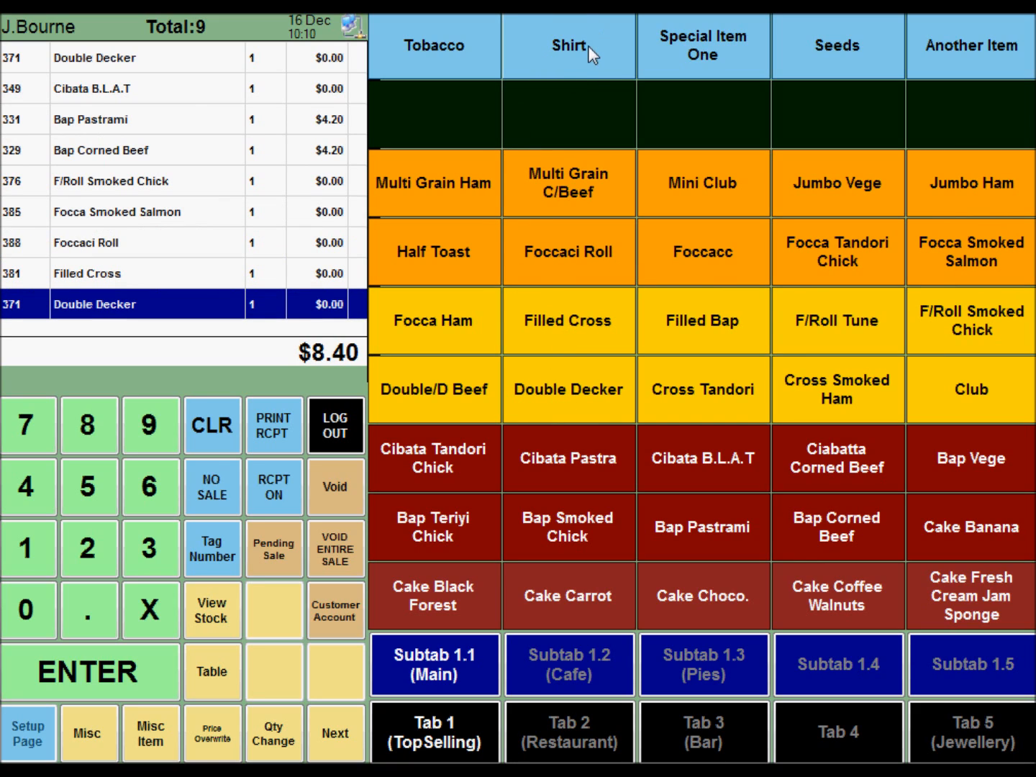
Add a Shirt in Red, size L, to the sale and void the entire sale.
{"action": "left_click", "coordinate": [554, 56]}
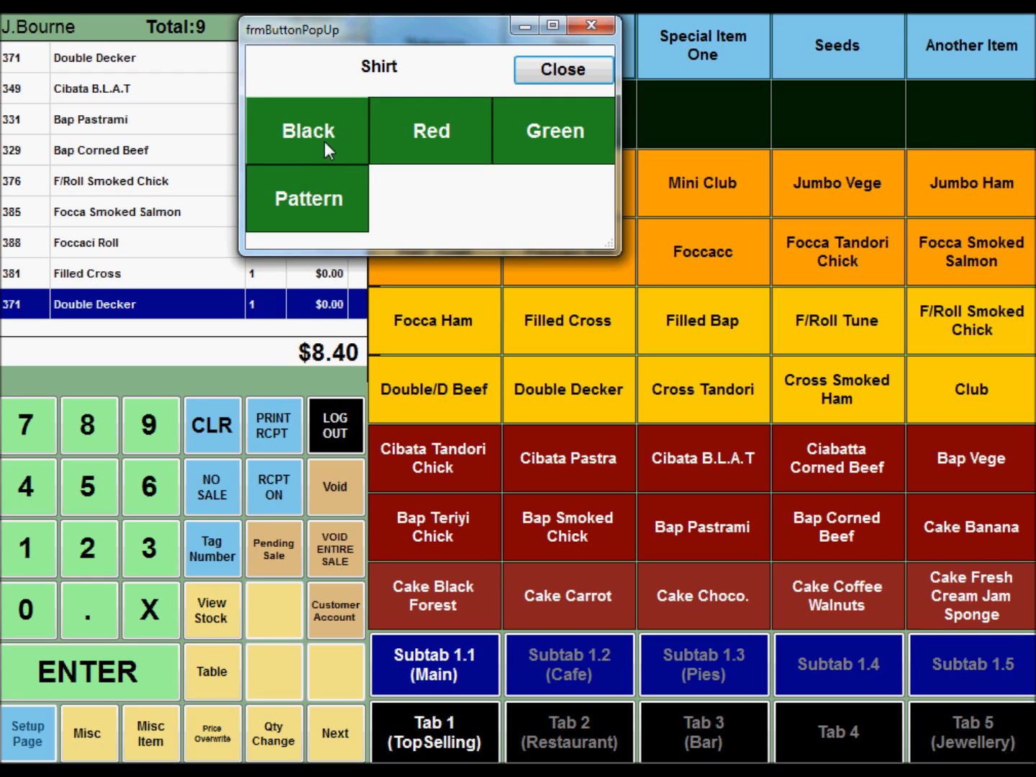
{"action": "left_click", "coordinate": [416, 127]}
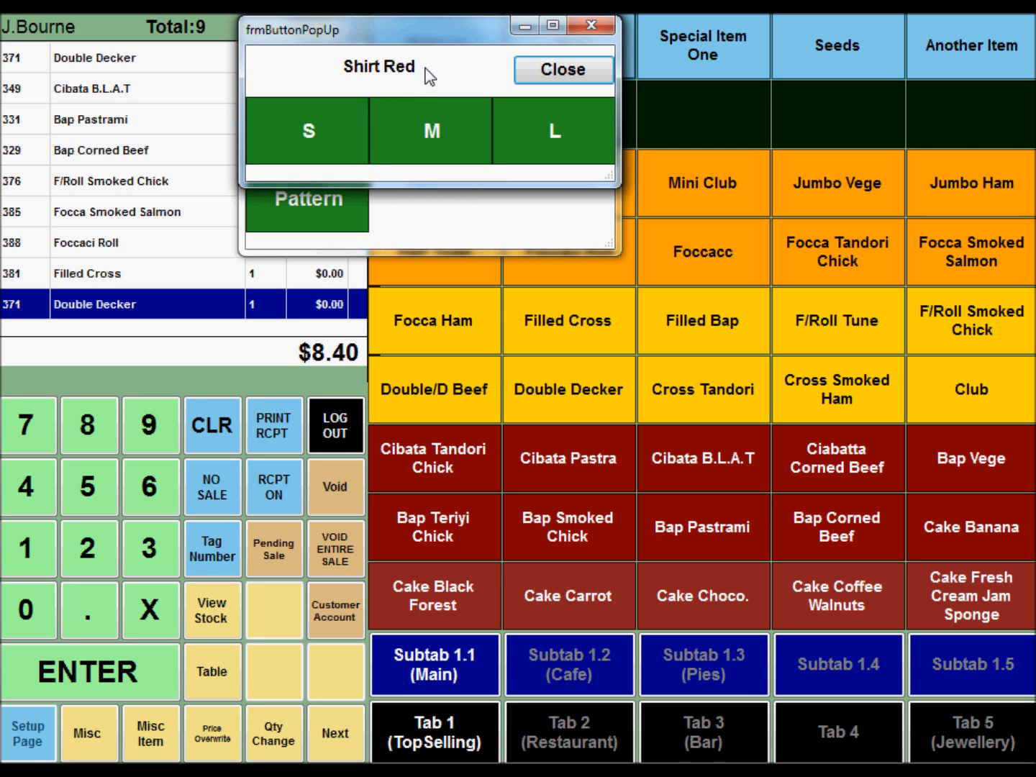
{"action": "left_click", "coordinate": [544, 127]}
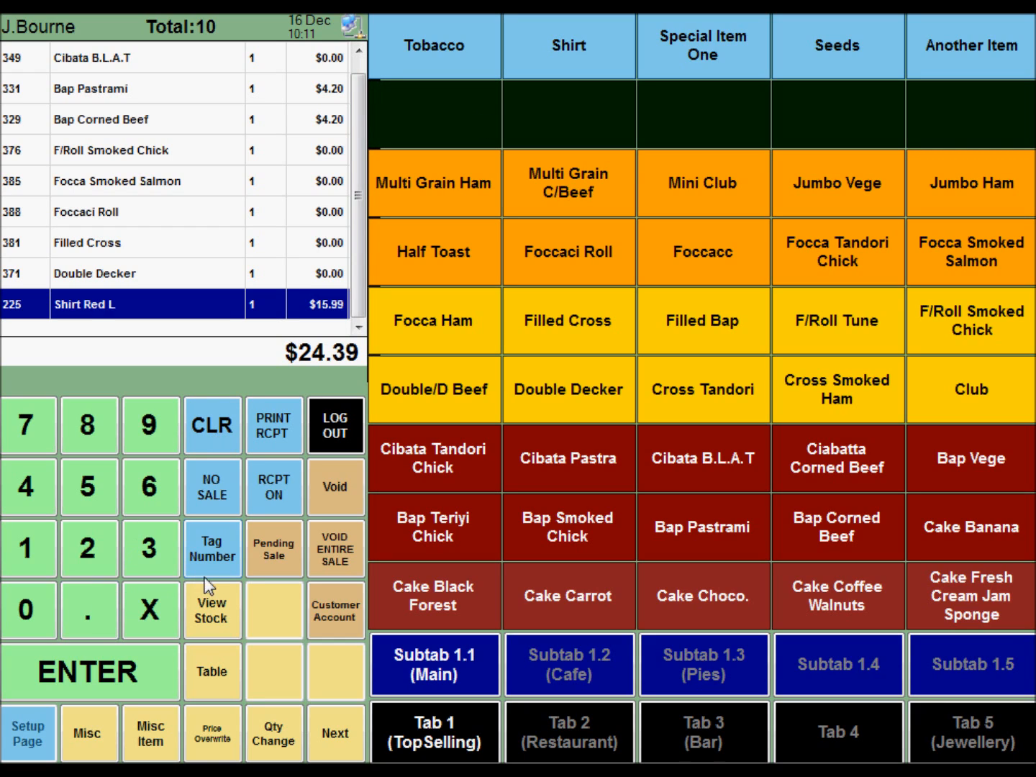
{"action": "left_click", "coordinate": [331, 547]}
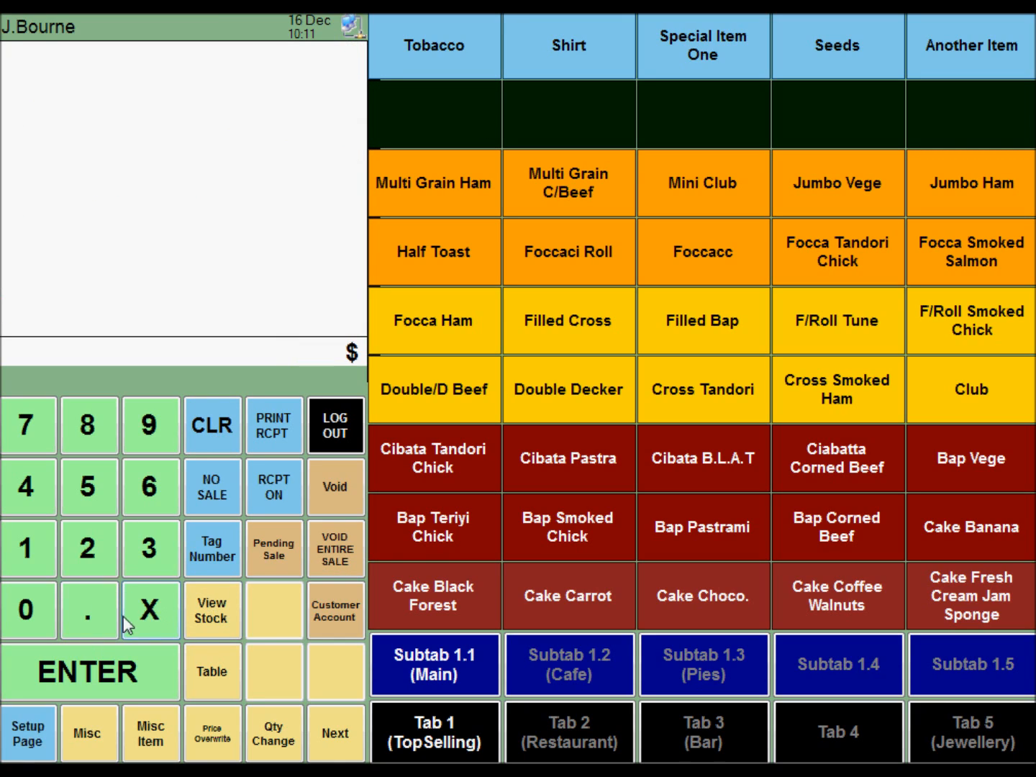
Create and save a Stock Control item described as Coffee, in the Accompaniments category, with a normal price of 0.
{"action": "left_click", "coordinate": [29, 731]}
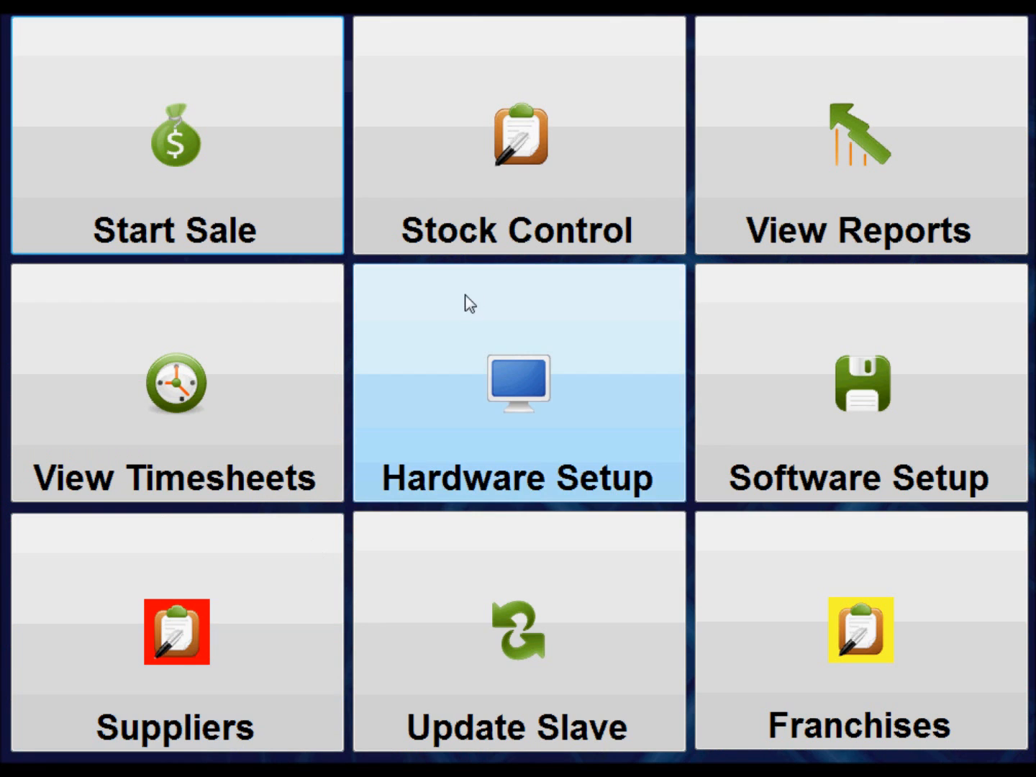
{"action": "left_click", "coordinate": [553, 154]}
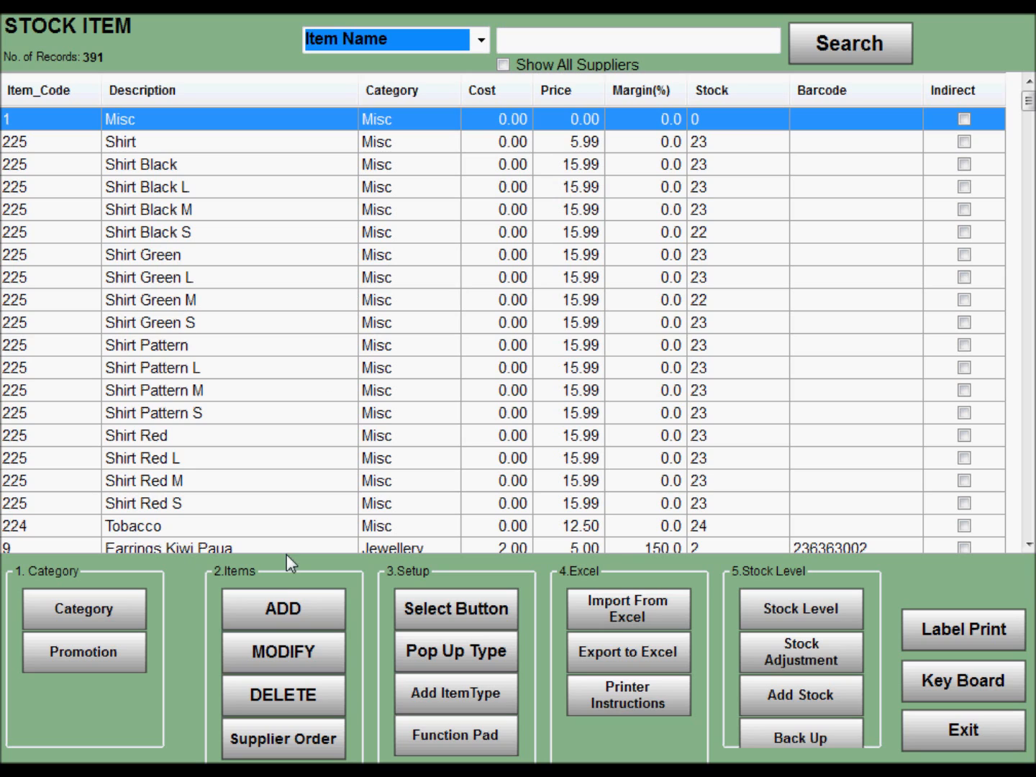
{"action": "left_click", "coordinate": [282, 610]}
{"action": "left_click", "coordinate": [320, 170]}
{"action": "type", "text": "Coffee"}
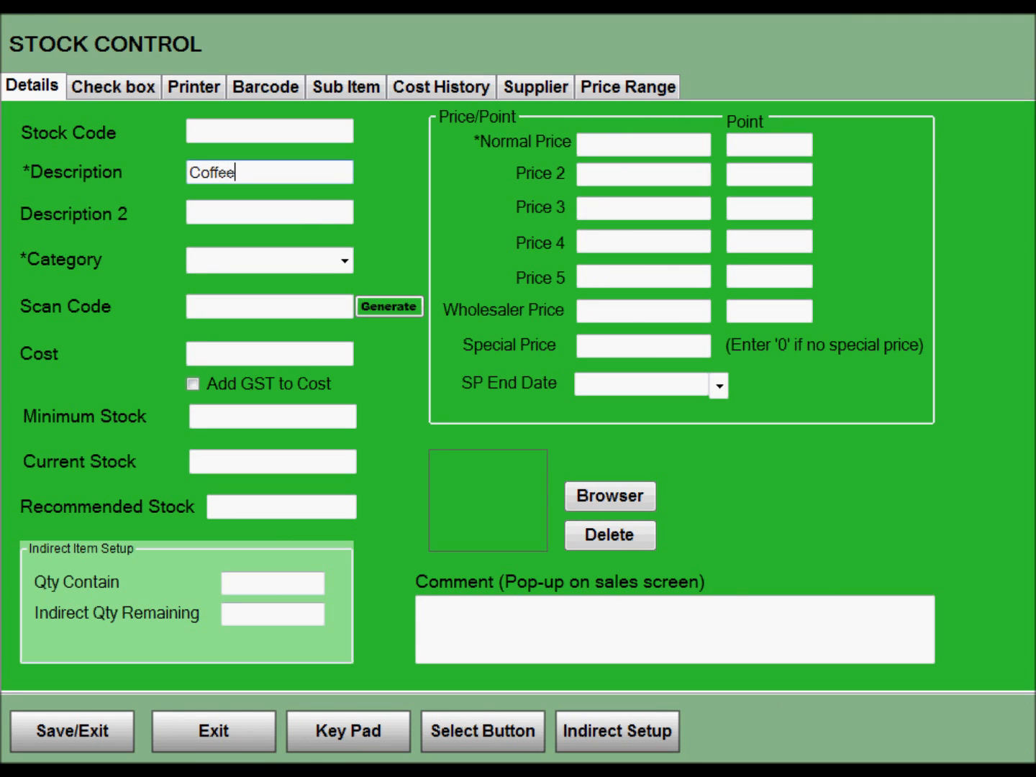
{"action": "left_click", "coordinate": [346, 261]}
{"action": "scroll", "coordinate": [342, 288], "scroll_direction": "up", "scroll_amount": 1}
{"action": "left_click", "coordinate": [342, 284]}
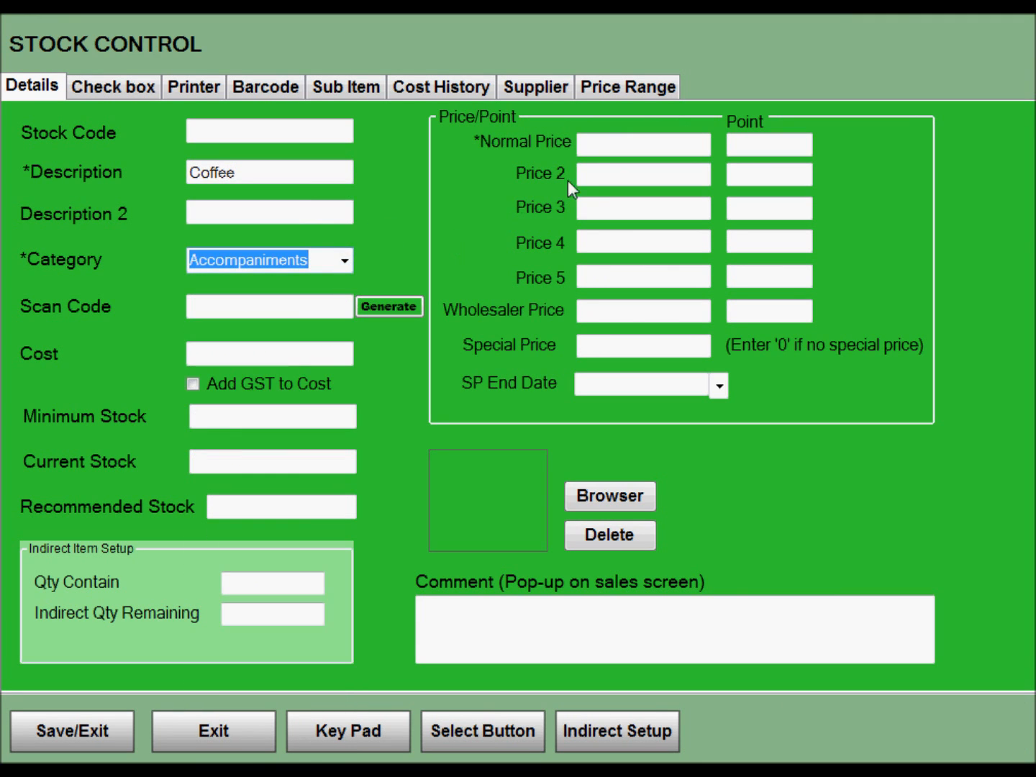
{"action": "left_click", "coordinate": [605, 146]}
{"action": "type", "text": "0"}
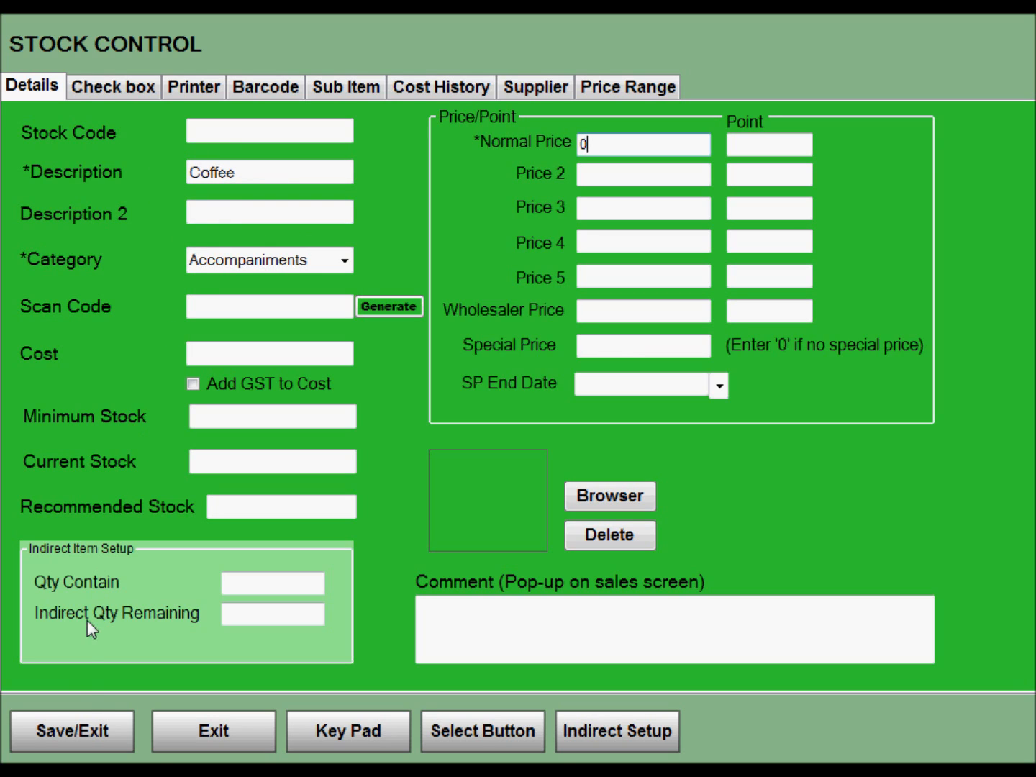
{"action": "left_click", "coordinate": [83, 726]}
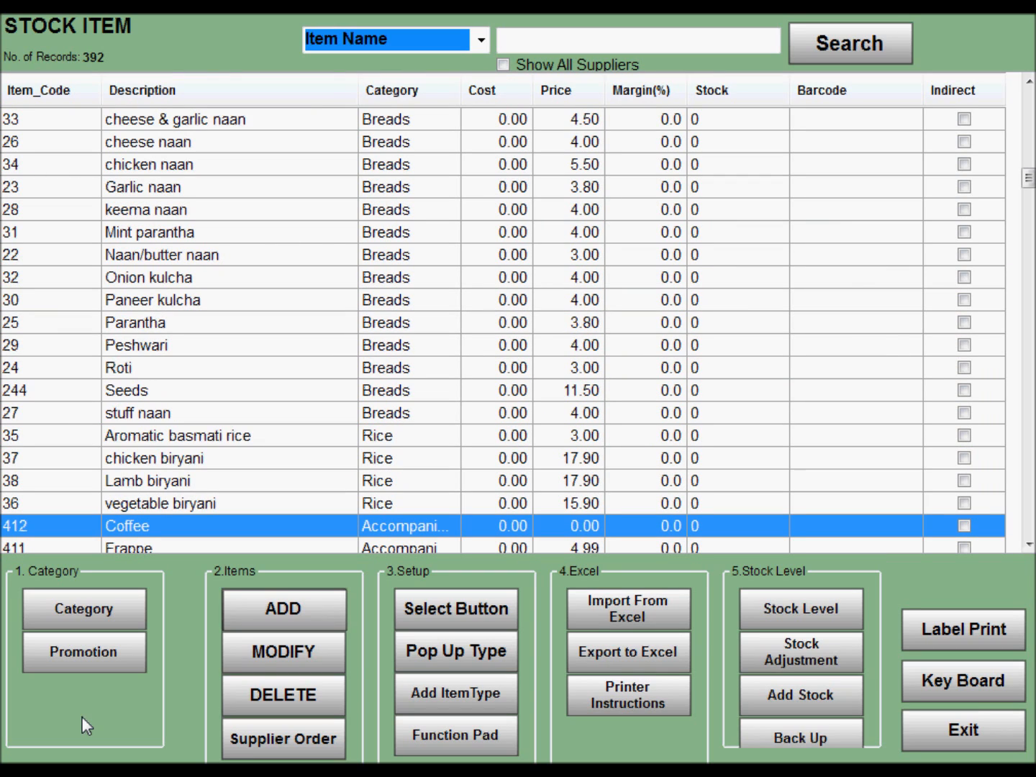
Place the Coffee item on the empty sales-screen slot directly below Tobacco and save the button layout.
{"action": "left_click", "coordinate": [418, 623]}
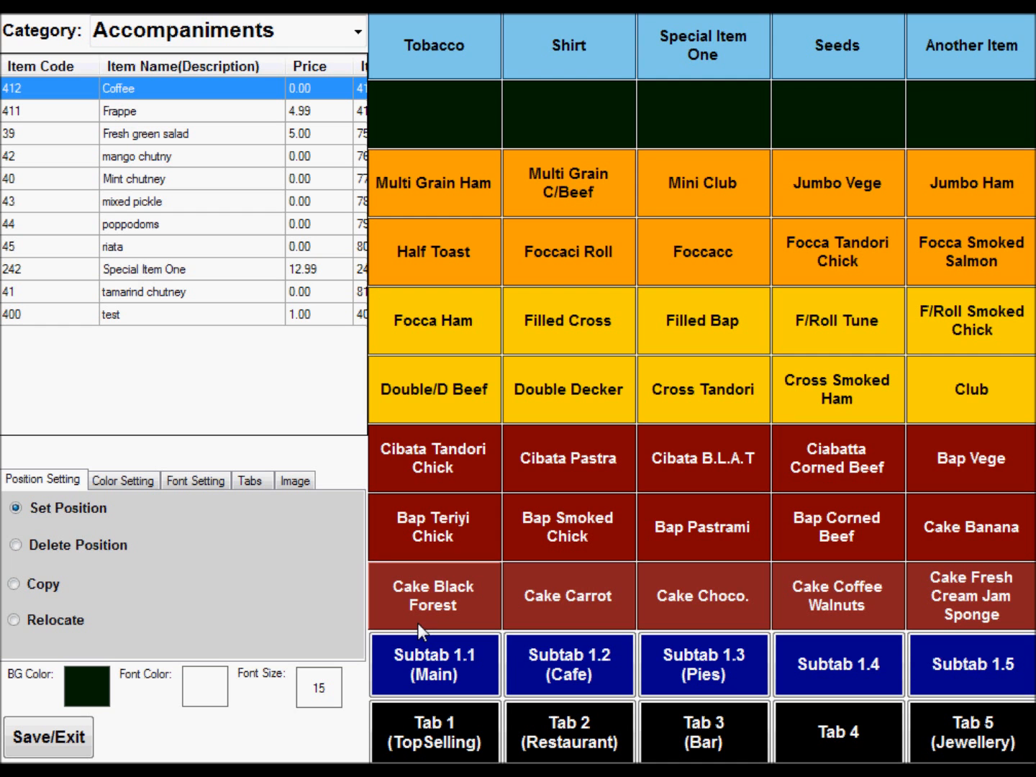
{"action": "left_click", "coordinate": [449, 114]}
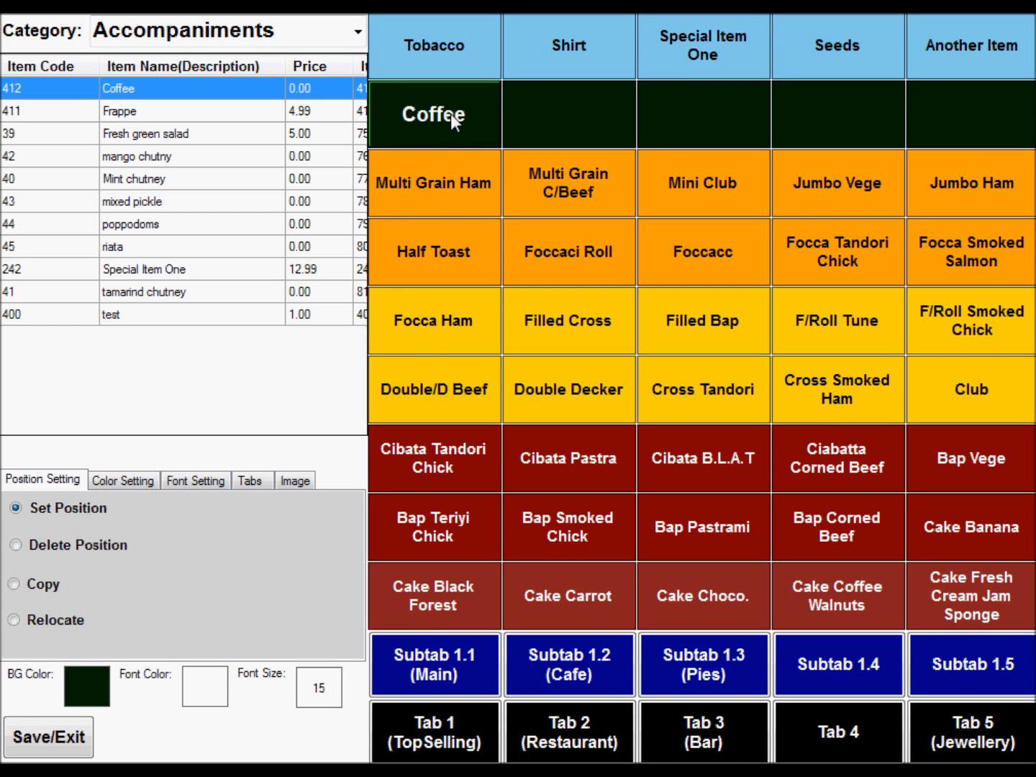
{"action": "left_click", "coordinate": [48, 737]}
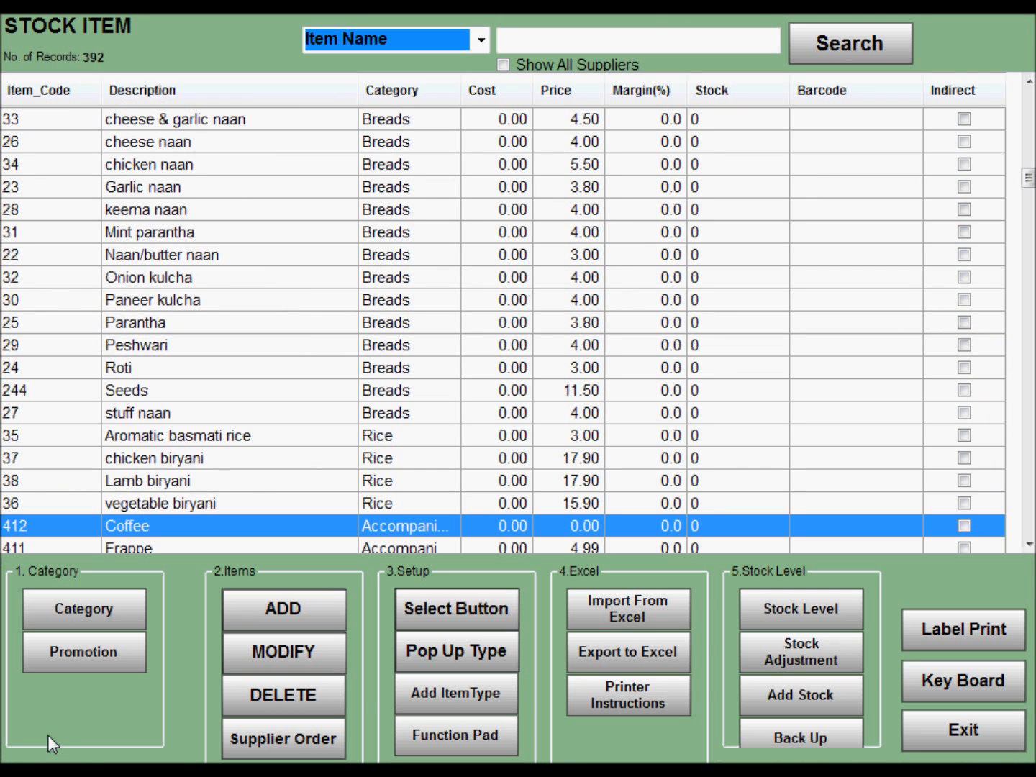
Create and save a stock item described as Flat White, in the Accompaniments category, with a normal price of 3.99.
{"action": "left_click", "coordinate": [278, 620]}
{"action": "left_click", "coordinate": [283, 176]}
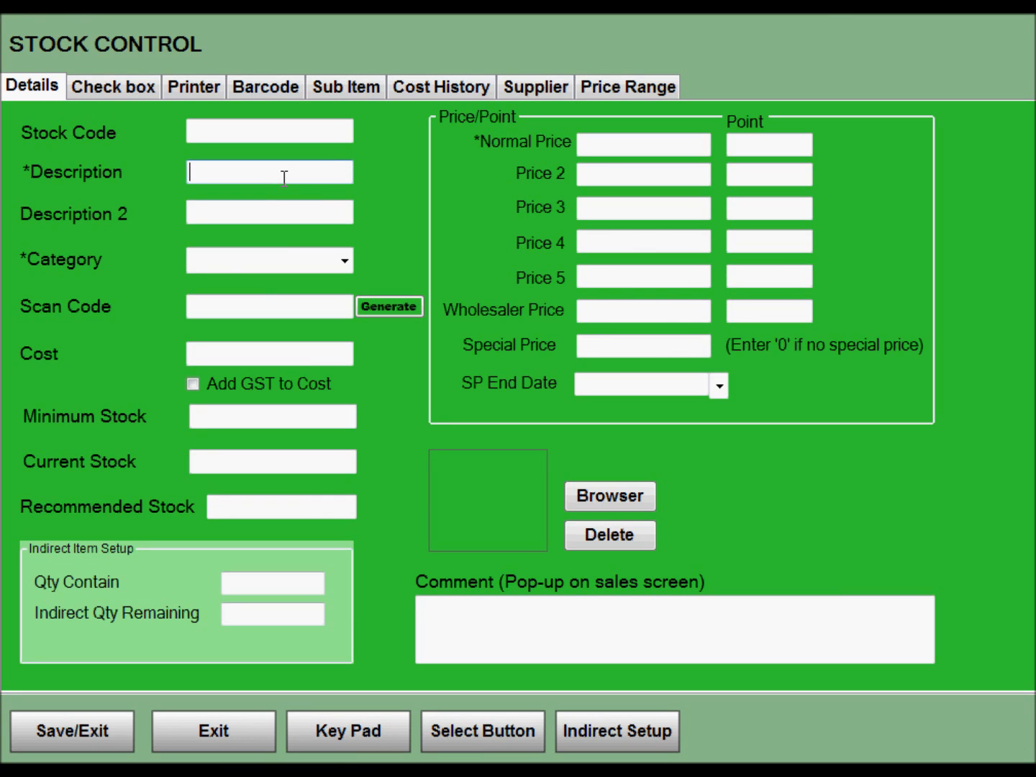
{"action": "type", "text": "Flat White"}
{"action": "left_click", "coordinate": [346, 261]}
{"action": "left_click", "coordinate": [337, 281]}
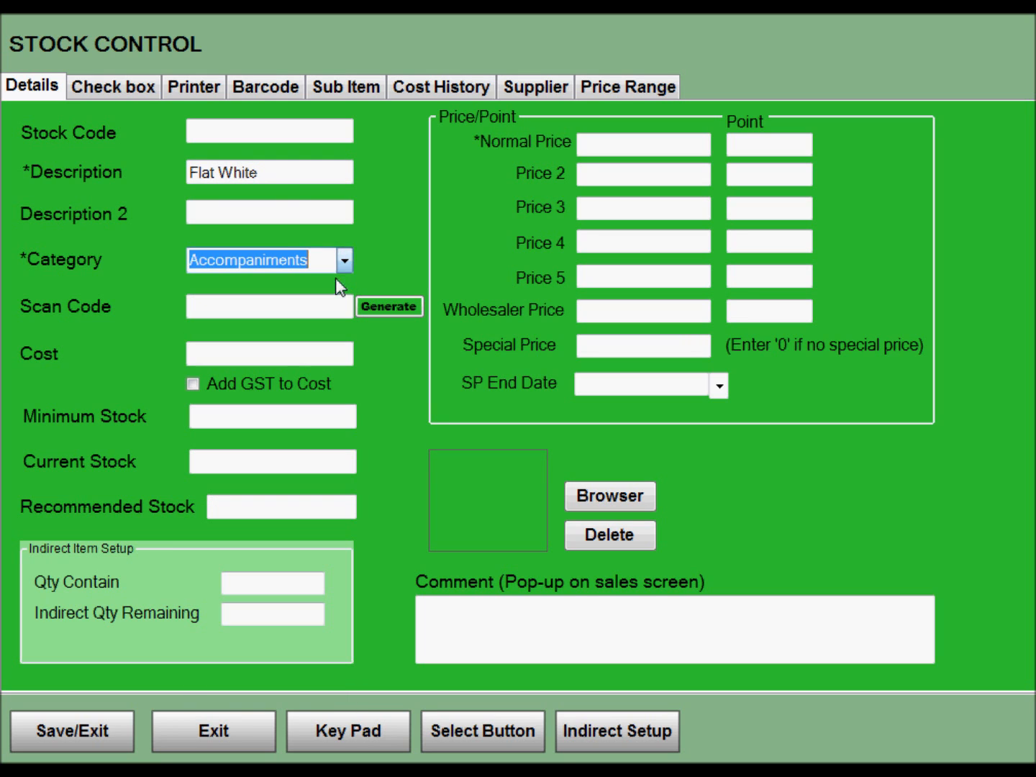
{"action": "left_click", "coordinate": [599, 146]}
{"action": "type", "text": "3.99"}
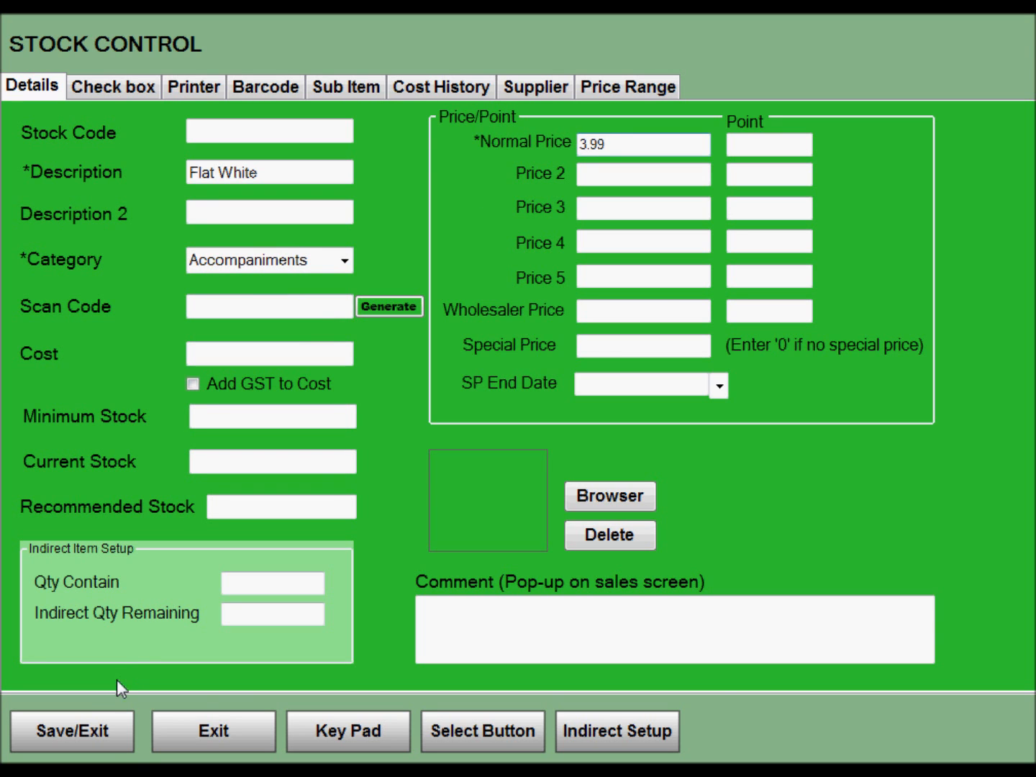
{"action": "left_click", "coordinate": [93, 725]}
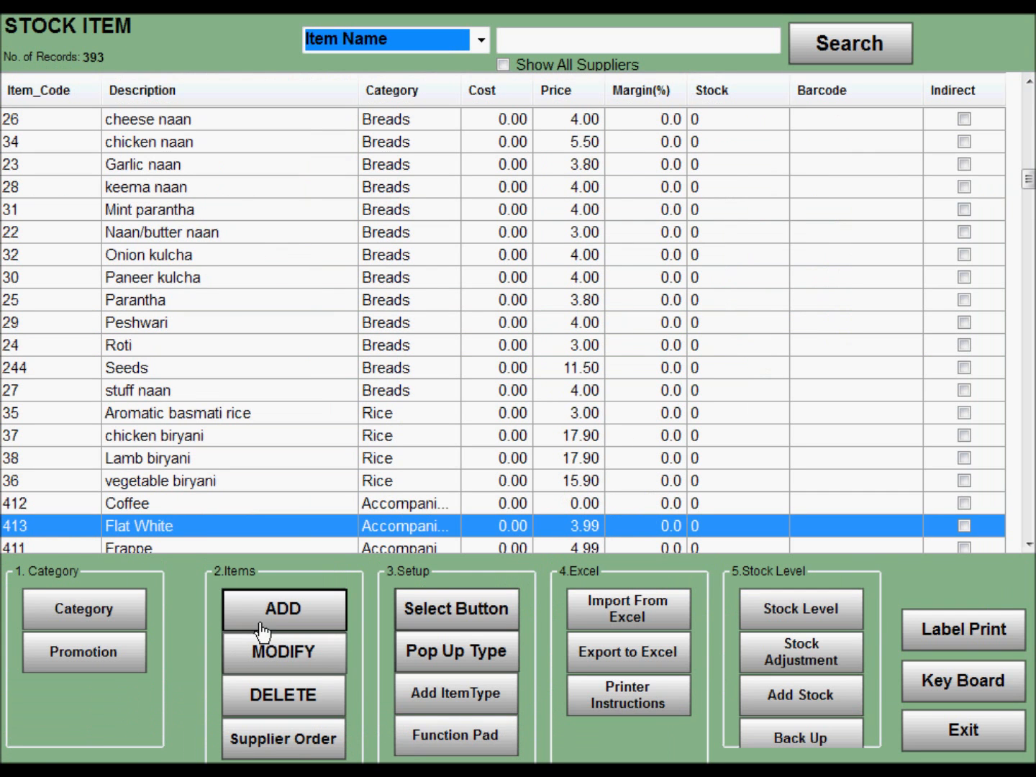
Create and save a stock item described as Mocha, in the Accompaniments category, with a normal price of 3.99.
{"action": "left_click", "coordinate": [271, 618]}
{"action": "left_click", "coordinate": [325, 164]}
{"action": "type", "text": "Mocha"}
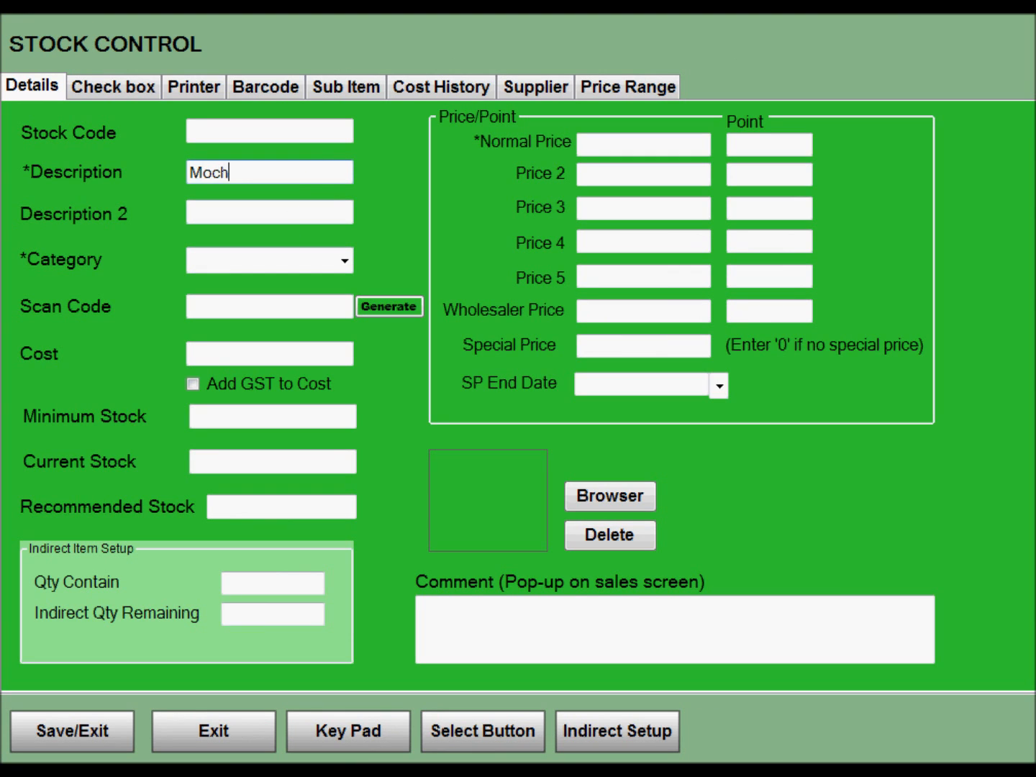
{"action": "left_click", "coordinate": [344, 262]}
{"action": "left_click", "coordinate": [339, 281]}
{"action": "left_click", "coordinate": [608, 147]}
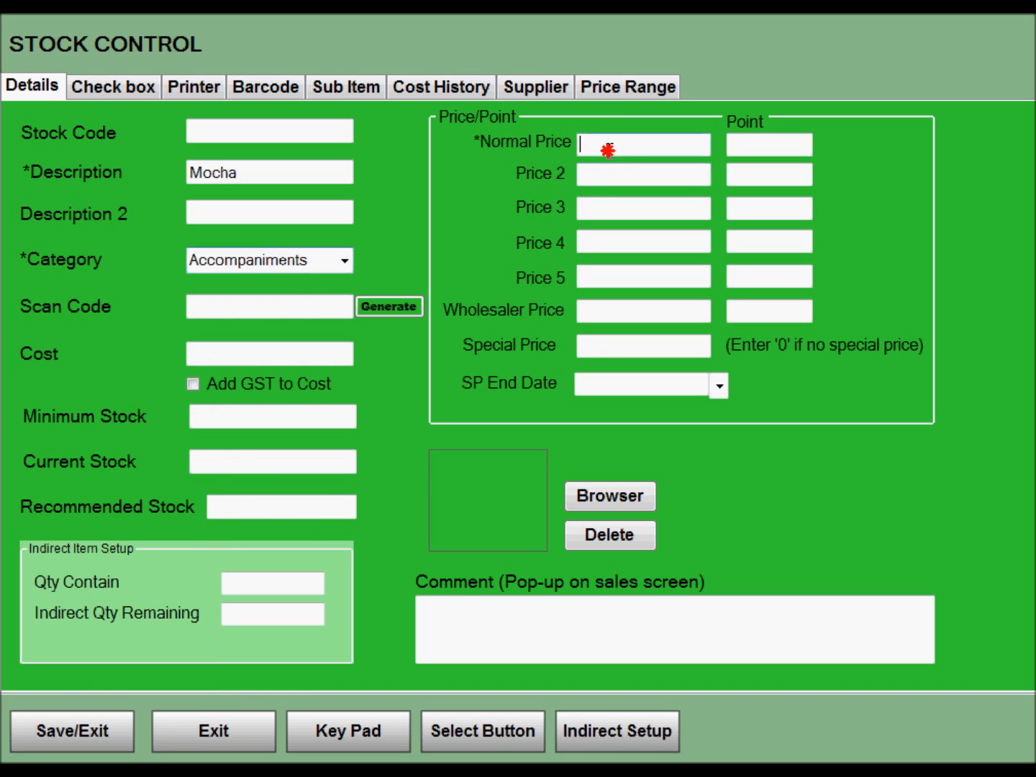
{"action": "type", "text": "3.99"}
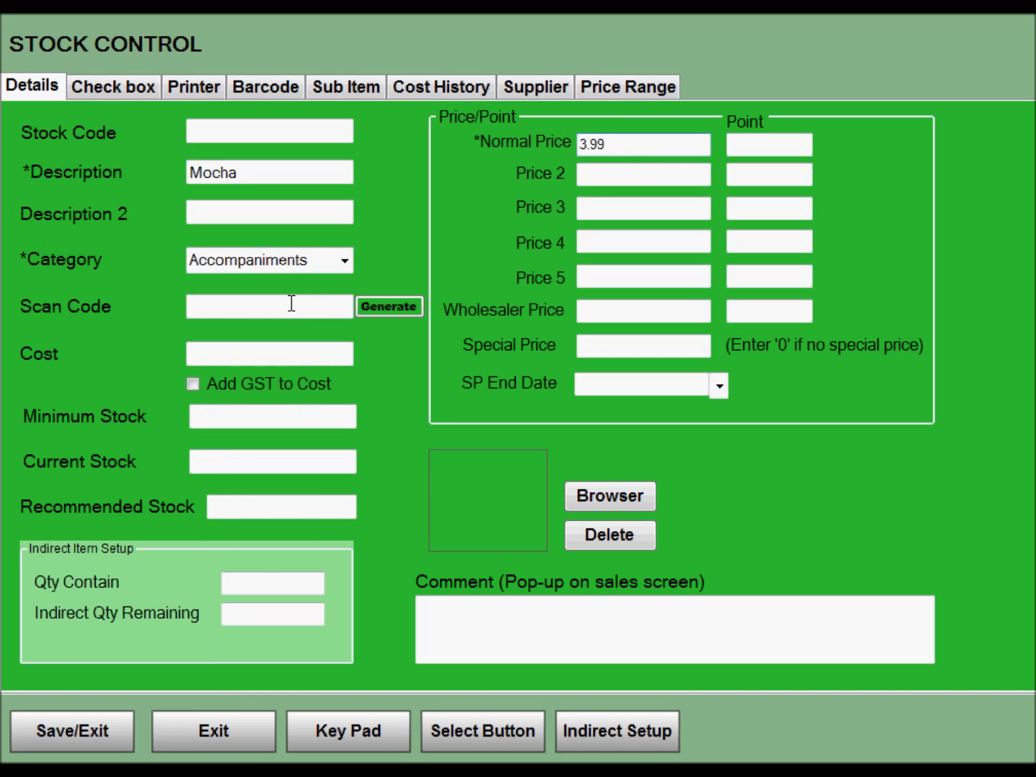
{"action": "left_click", "coordinate": [82, 727]}
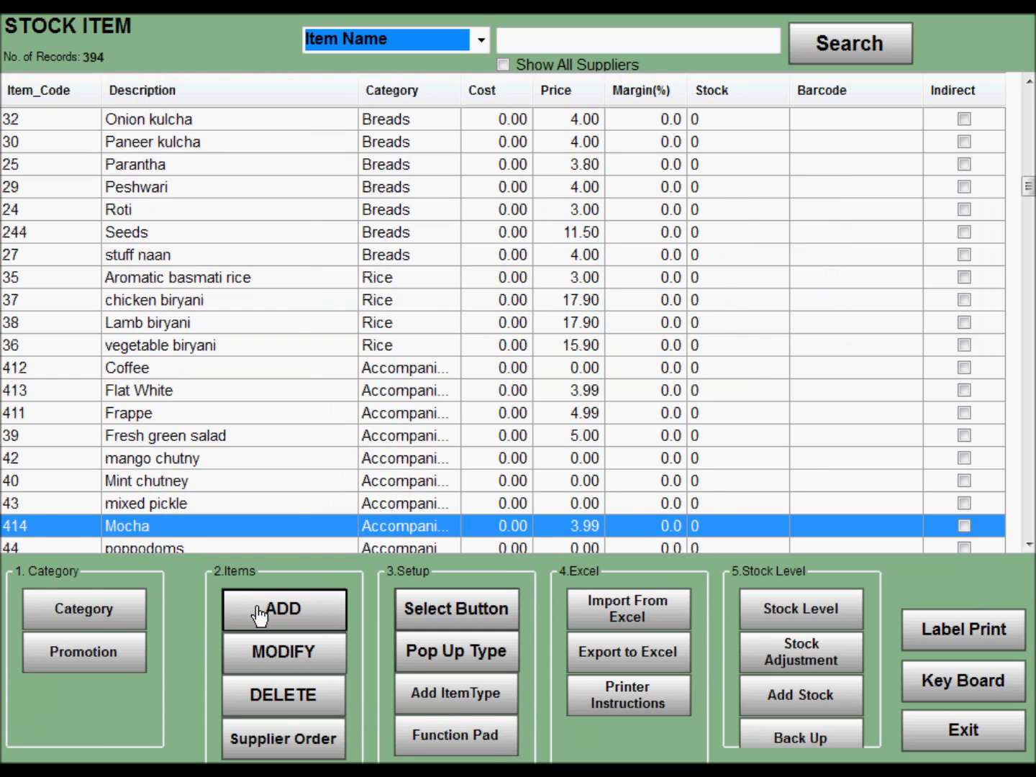
Create and save a stock item described as Long Black, in the Accompaniments category, with a normal price of 3.99.
{"action": "left_click", "coordinate": [261, 611]}
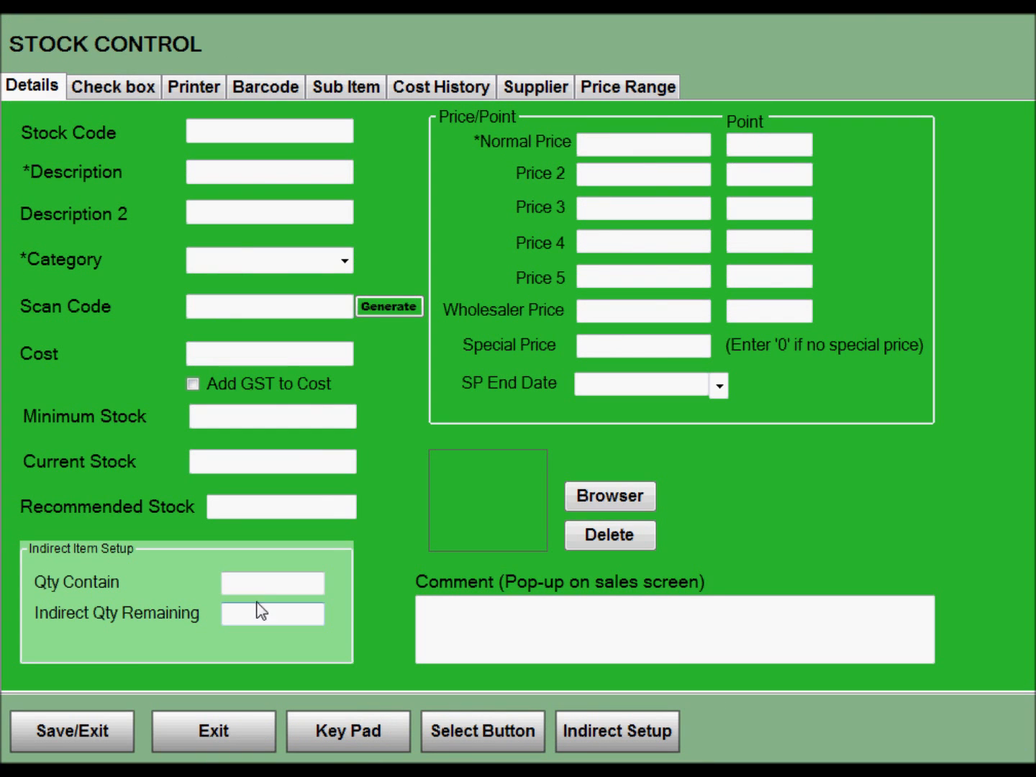
{"action": "left_click", "coordinate": [270, 172]}
{"action": "type", "text": "Long Black"}
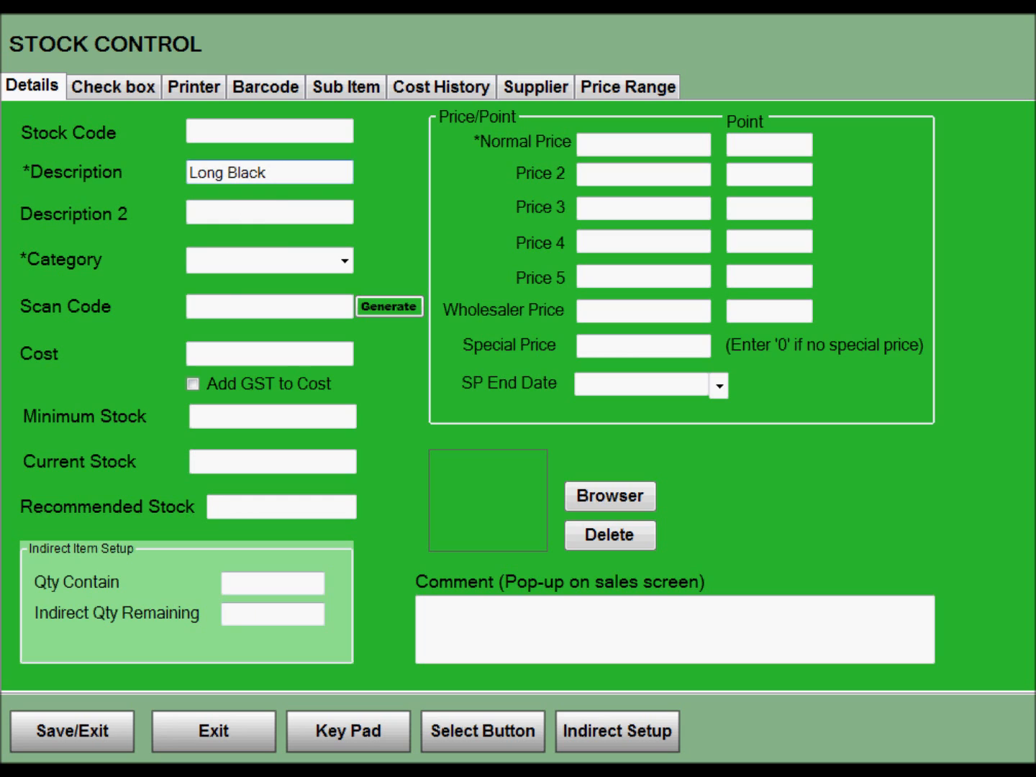
{"action": "left_click", "coordinate": [345, 261]}
{"action": "left_click", "coordinate": [340, 281]}
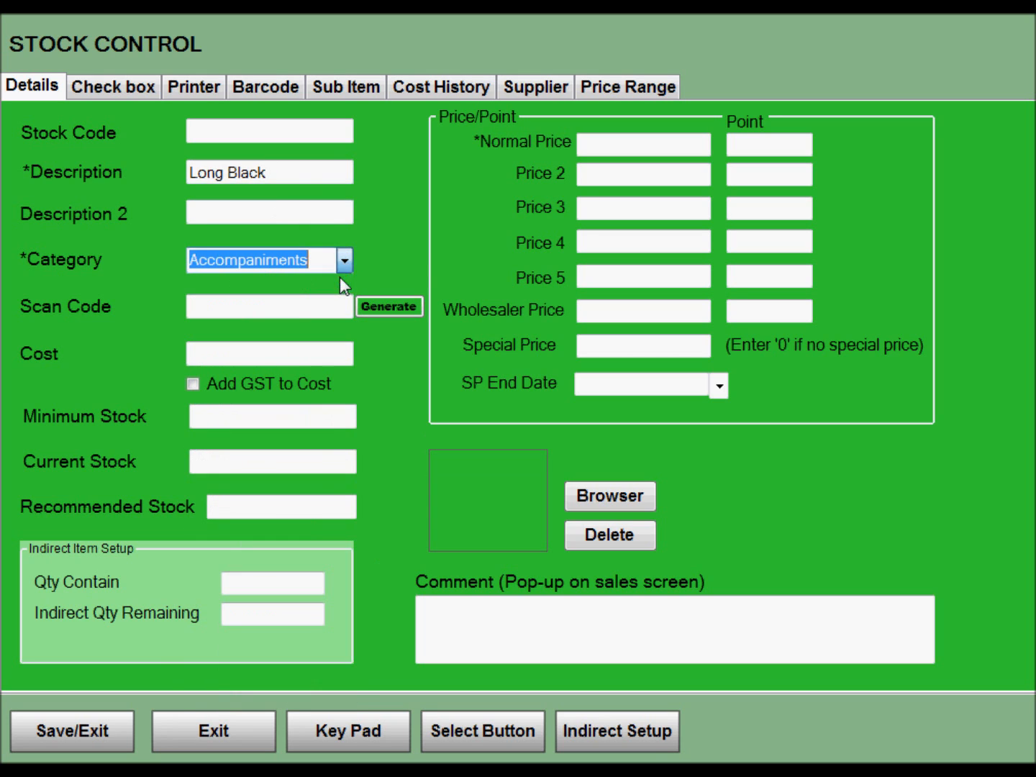
{"action": "left_click", "coordinate": [628, 140]}
{"action": "type", "text": "3.99"}
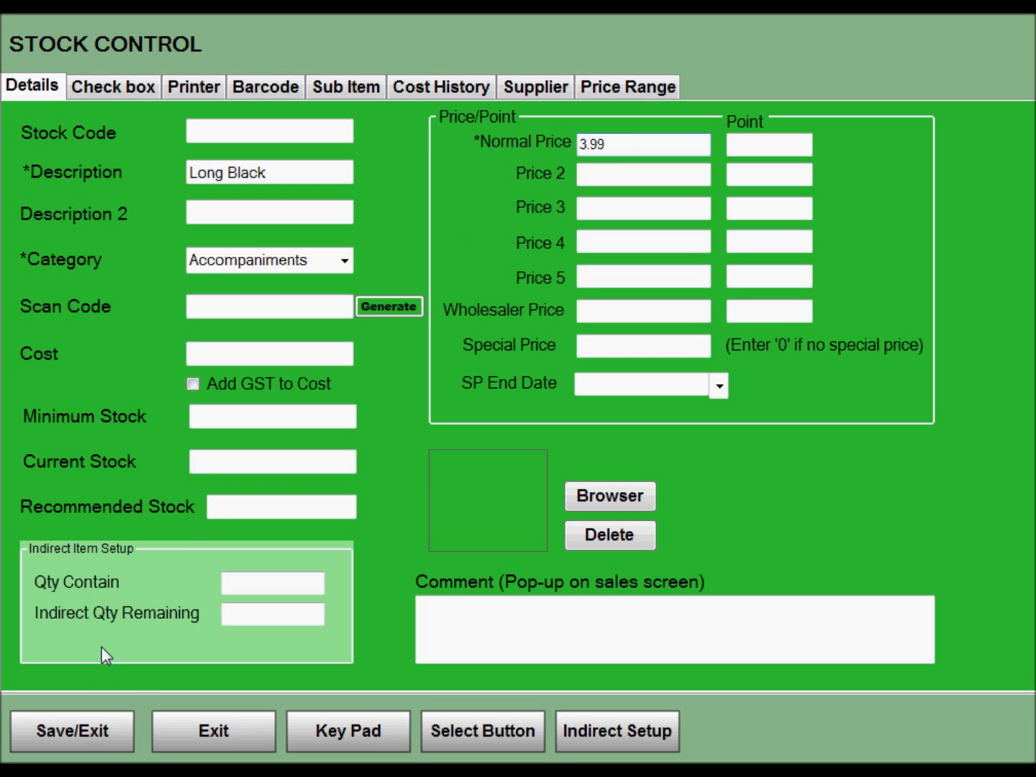
{"action": "left_click", "coordinate": [93, 719]}
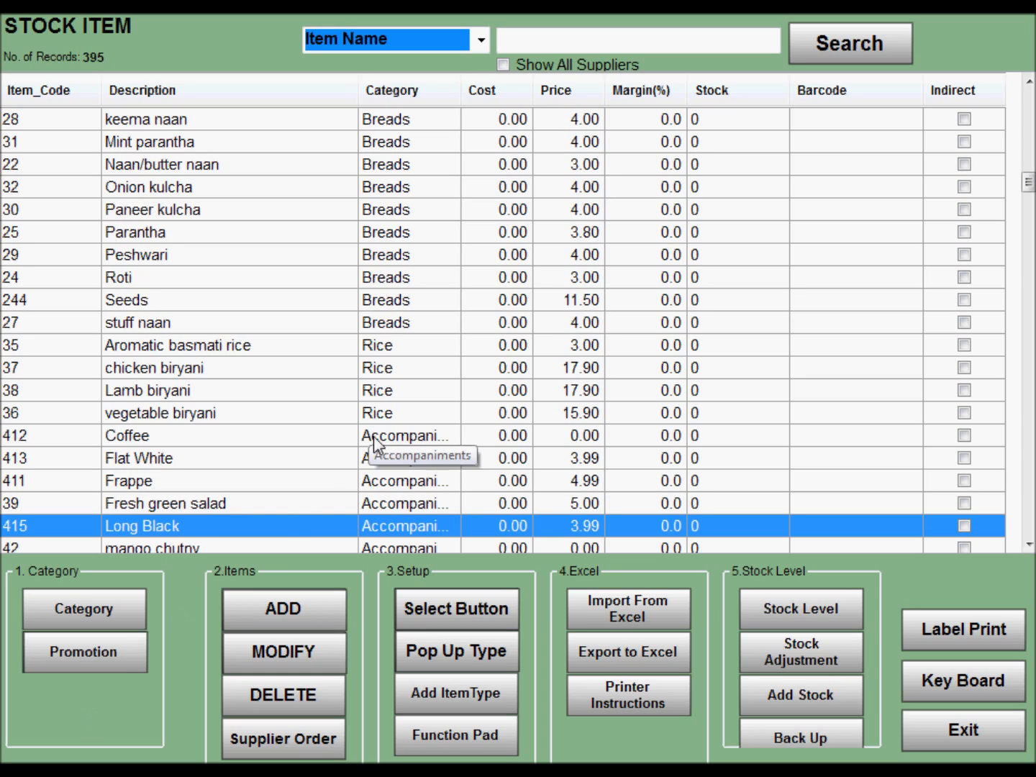
Search the stock items by name for "coff" and open the pop-up type setup for the Coffee item.
{"action": "left_click", "coordinate": [620, 41]}
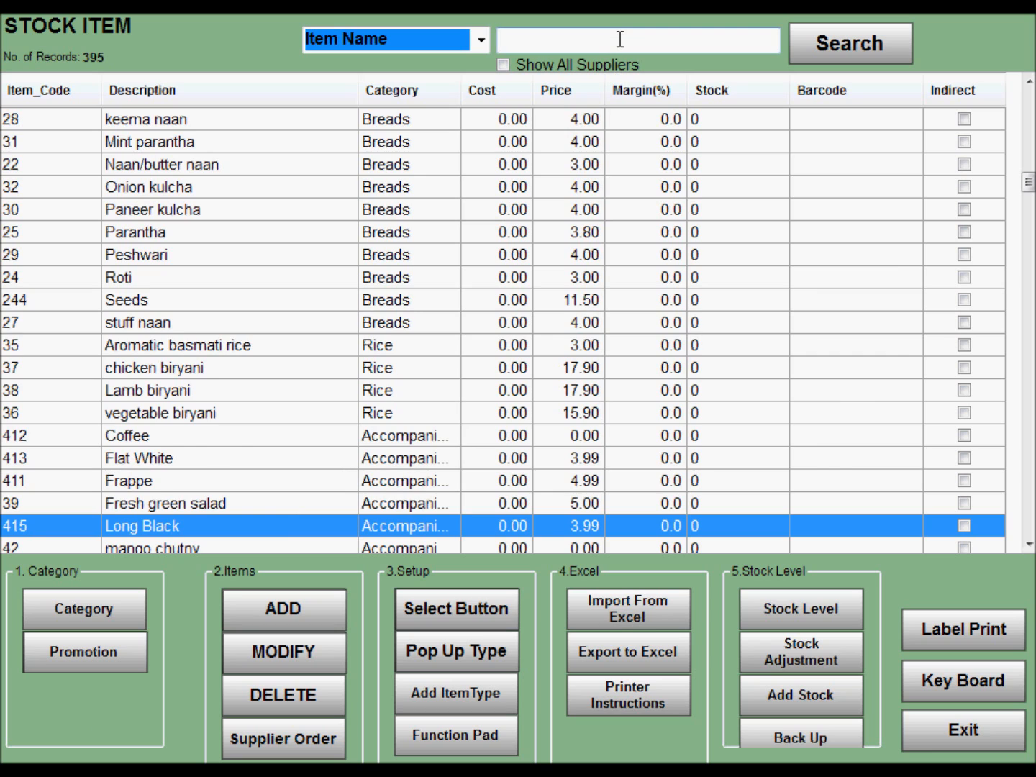
{"action": "type", "text": "coff"}
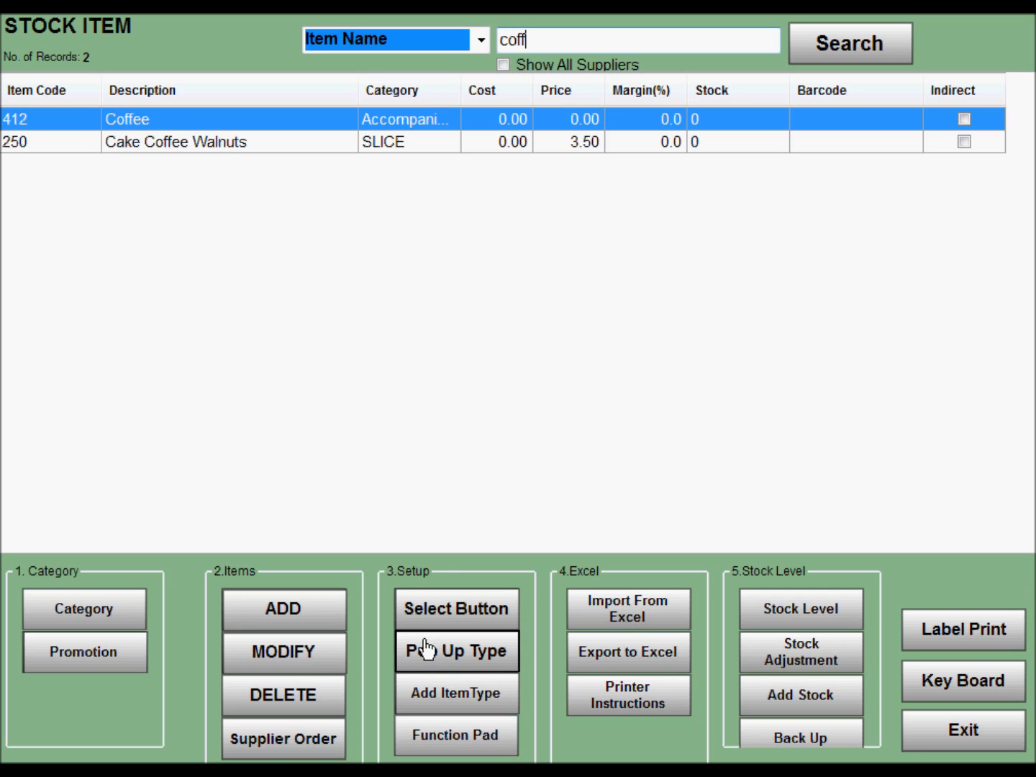
{"action": "left_click", "coordinate": [456, 663]}
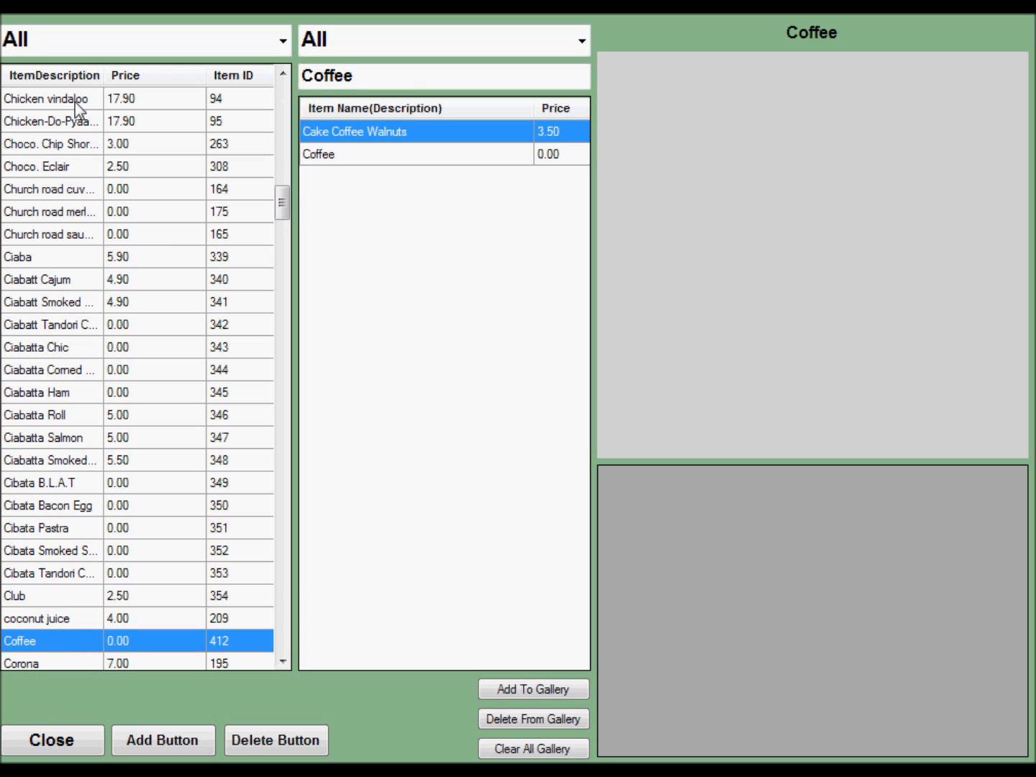
Find the Flat White item by searching for "flat" and add it as a button to the Coffee item's pop-up.
{"action": "left_click_drag", "start_coordinate": [282, 197], "coordinate": [282, 223]}
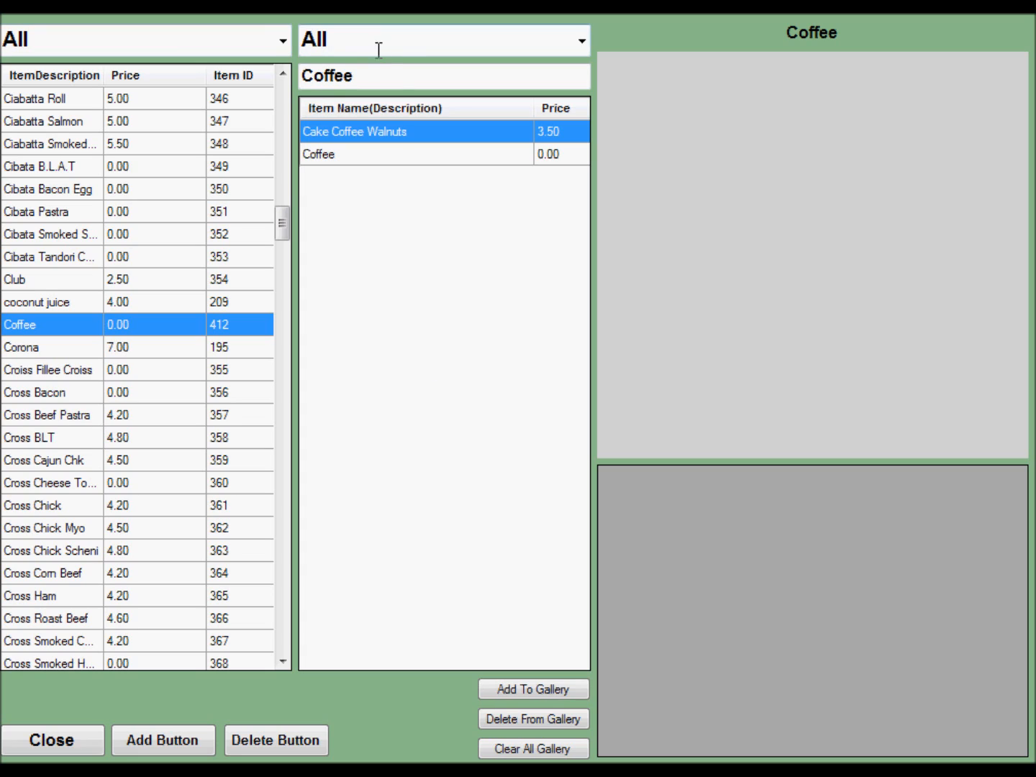
{"action": "left_click_drag", "start_coordinate": [375, 80], "coordinate": [295, 73]}
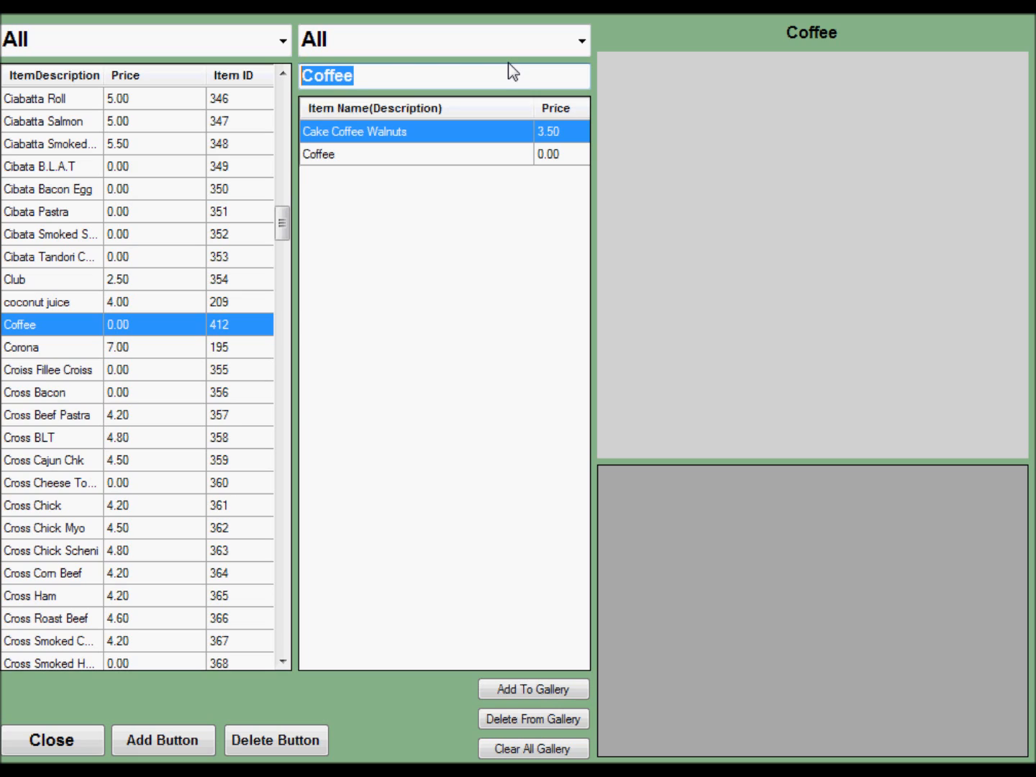
{"action": "type", "text": "flat"}
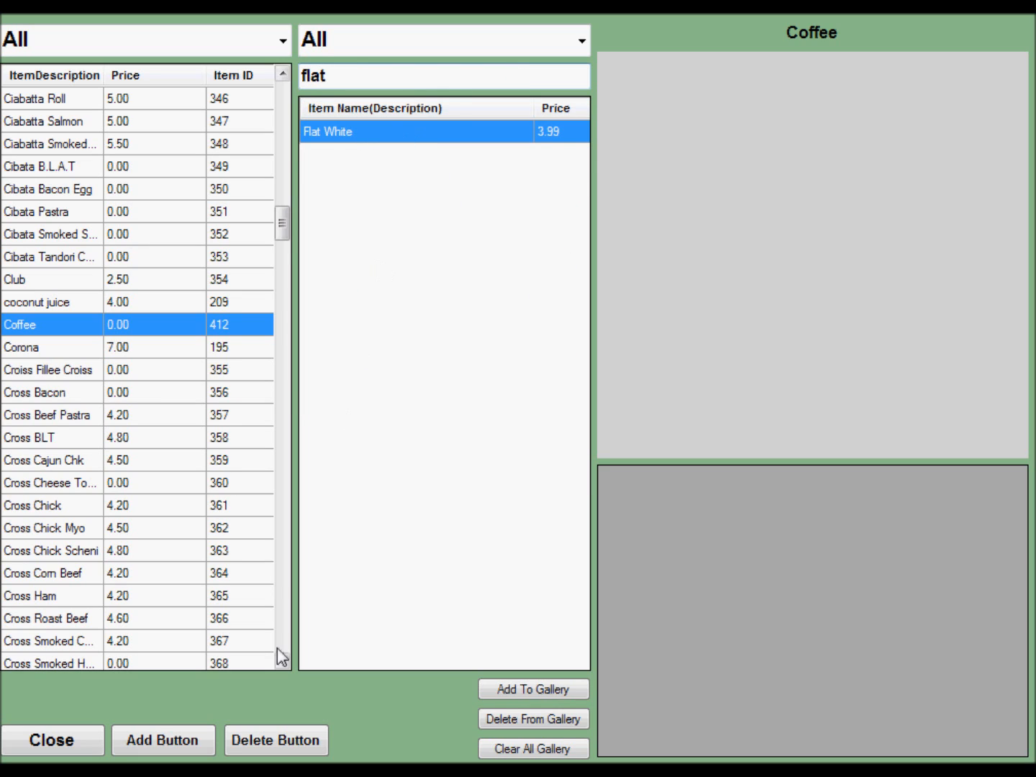
{"action": "left_click", "coordinate": [200, 741]}
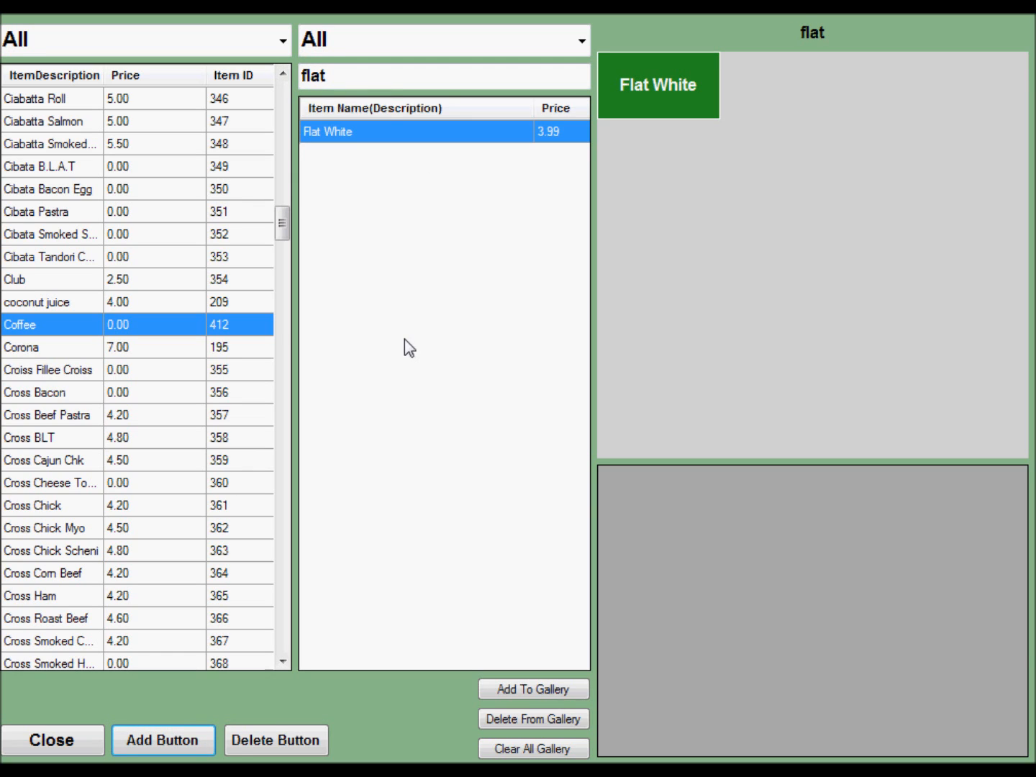
Add Mocha and Long Black buttons to the Coffee pop-up by searching for "moch" and "long", and close the pop-up setup.
{"action": "left_click", "coordinate": [381, 76]}
{"action": "type", "text": "moch"}
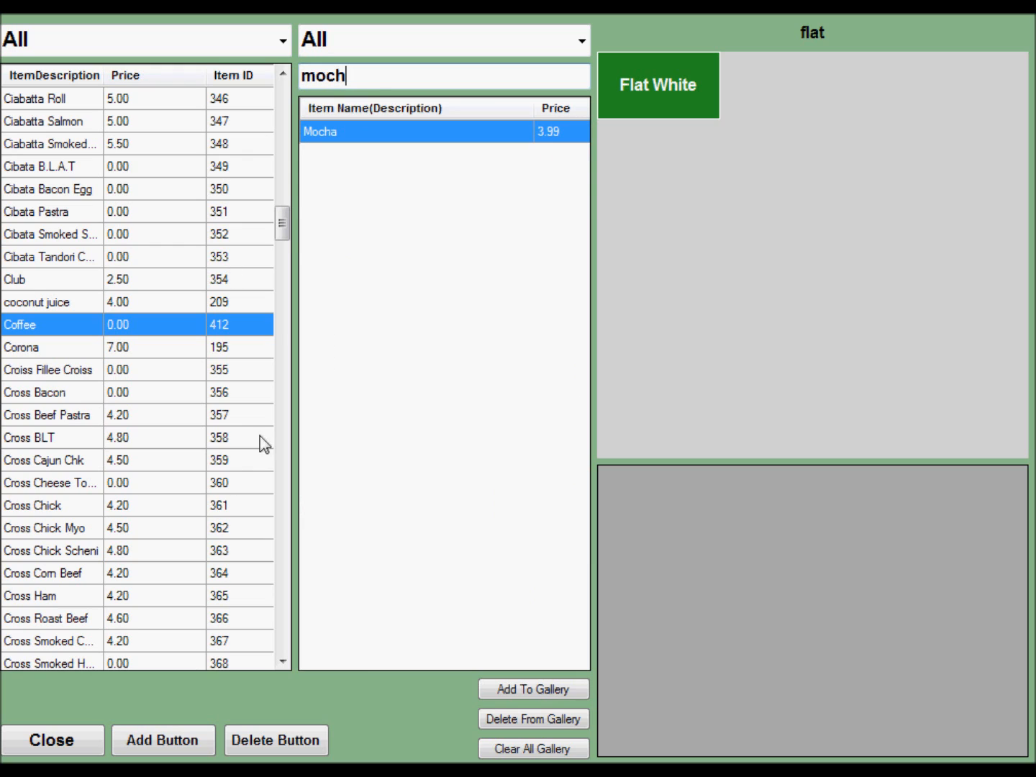
{"action": "left_click", "coordinate": [177, 739]}
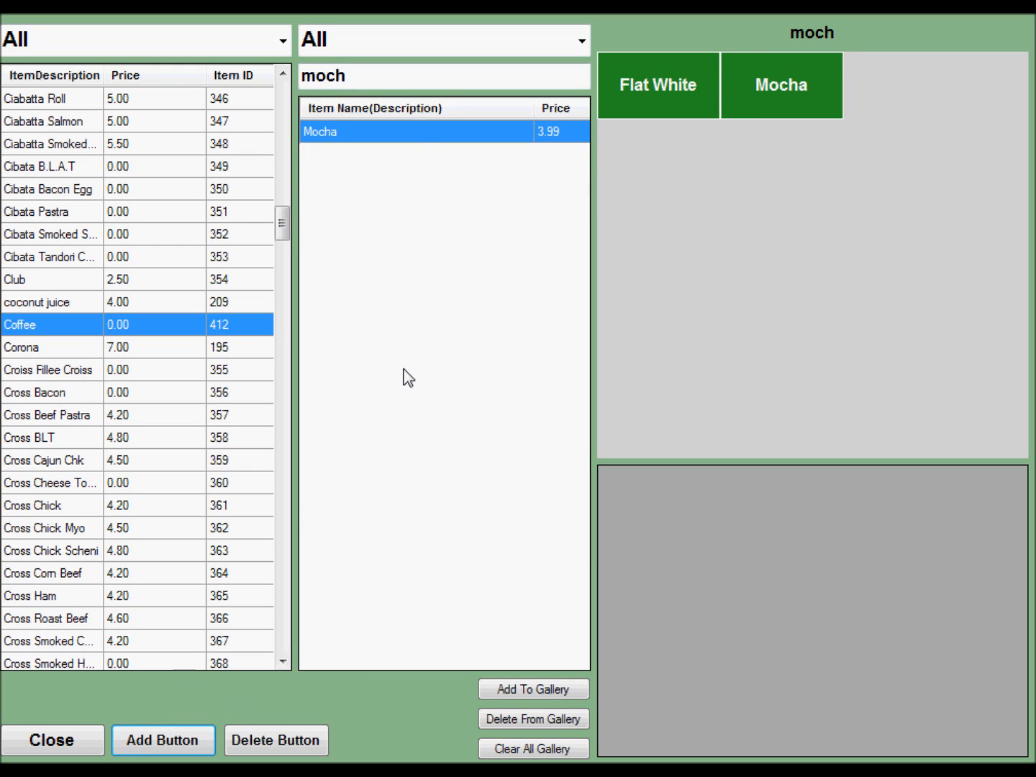
{"action": "left_click_drag", "start_coordinate": [398, 76], "coordinate": [244, 75]}
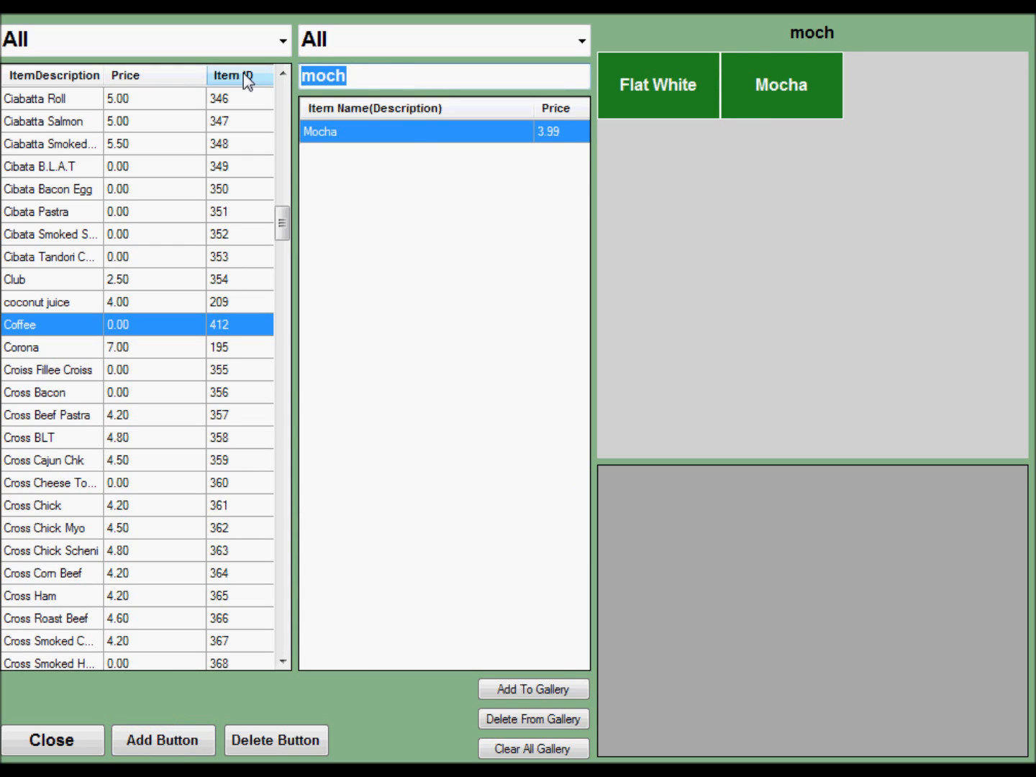
{"action": "type", "text": "long"}
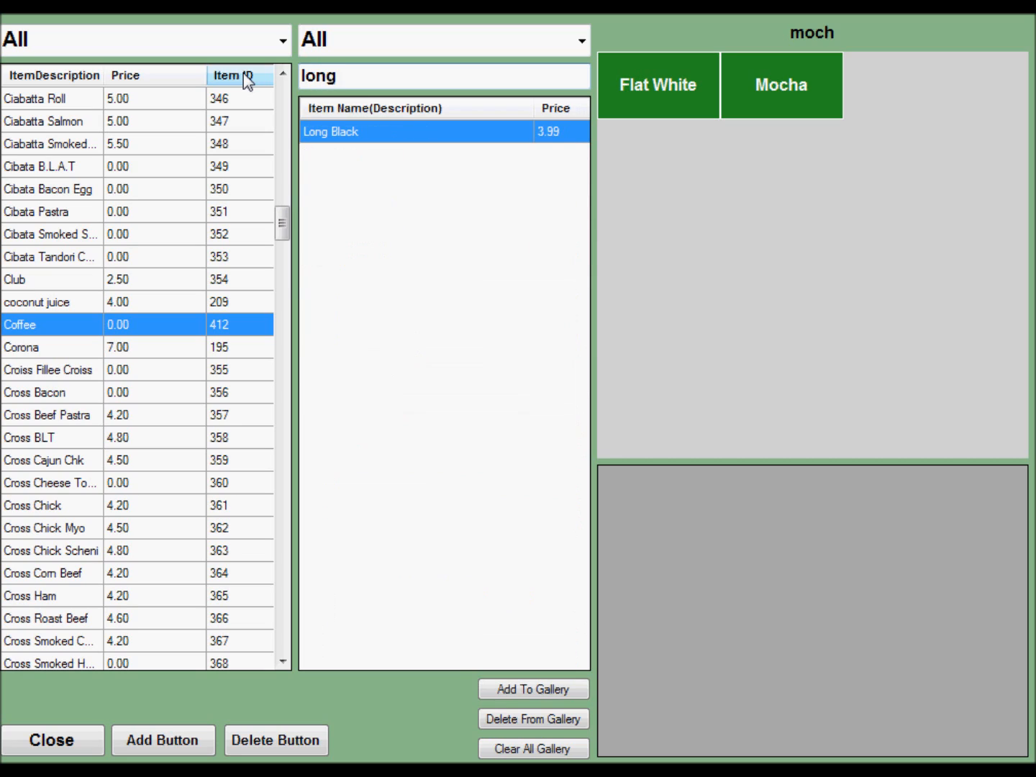
{"action": "left_click", "coordinate": [204, 734]}
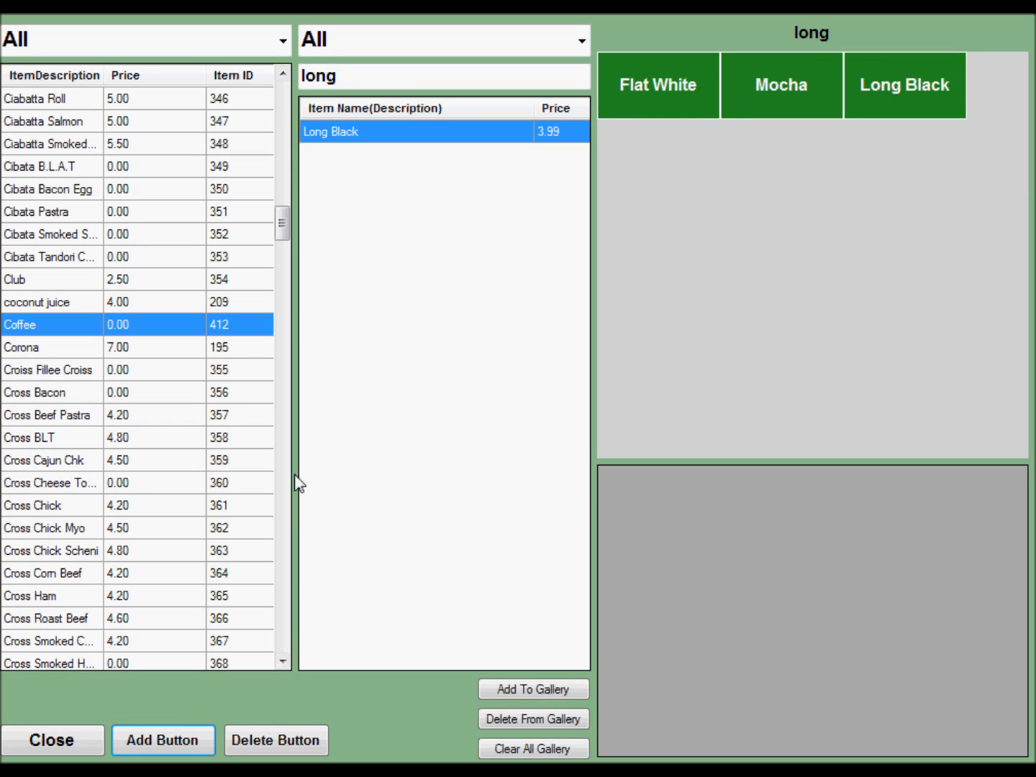
{"action": "left_click", "coordinate": [70, 747]}
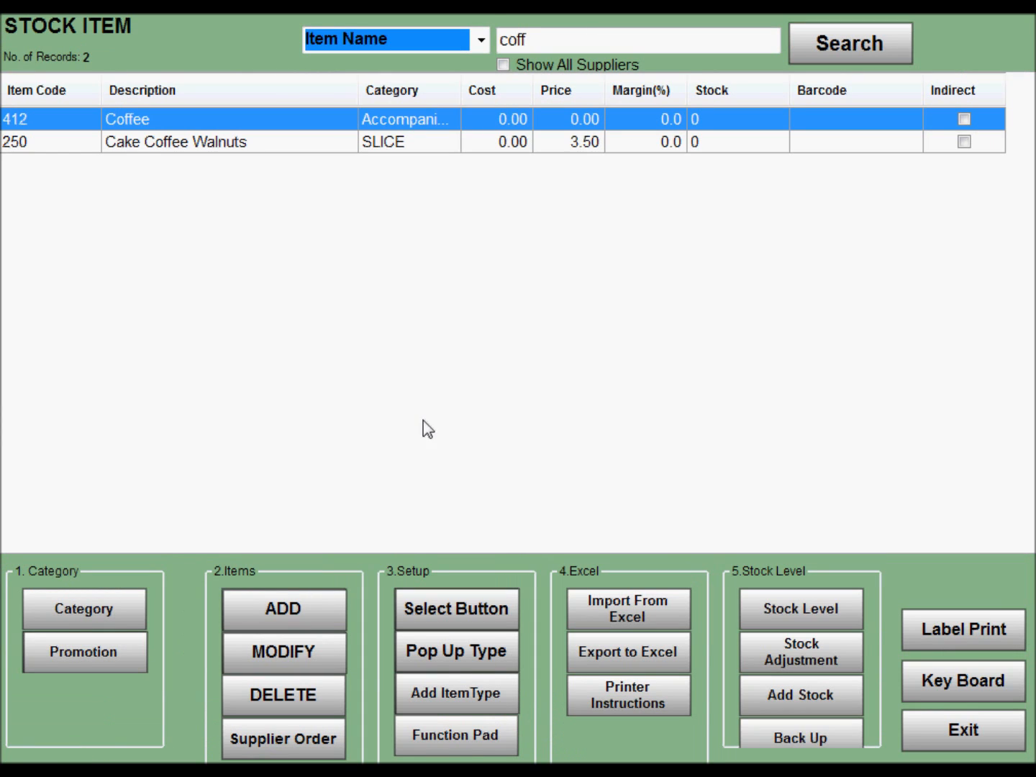
Leave stock control, start a sale and add a Long Black to it through the Coffee pop-up.
{"action": "left_click", "coordinate": [935, 731]}
{"action": "left_click", "coordinate": [211, 205]}
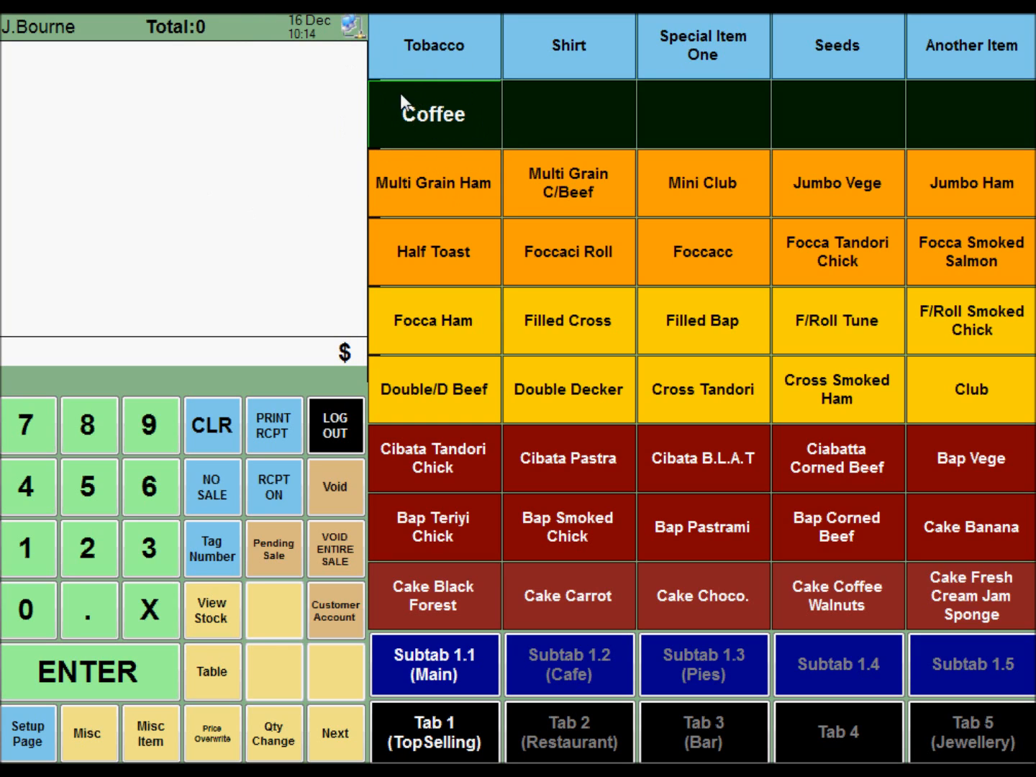
{"action": "left_click", "coordinate": [438, 118]}
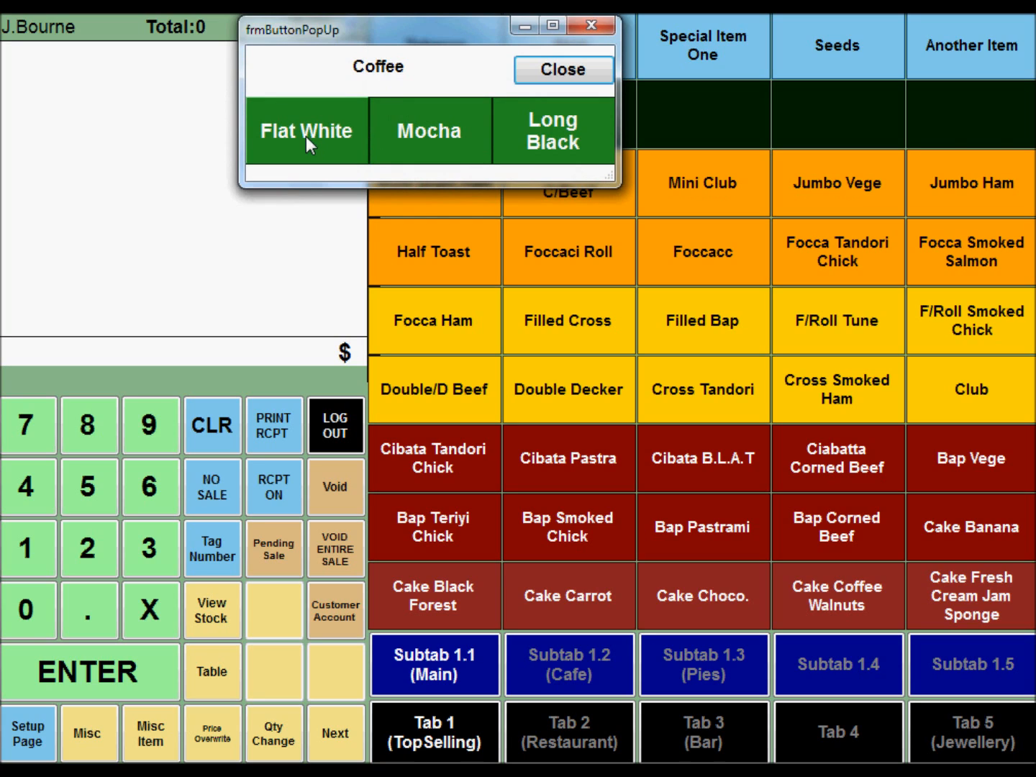
{"action": "left_click", "coordinate": [562, 139]}
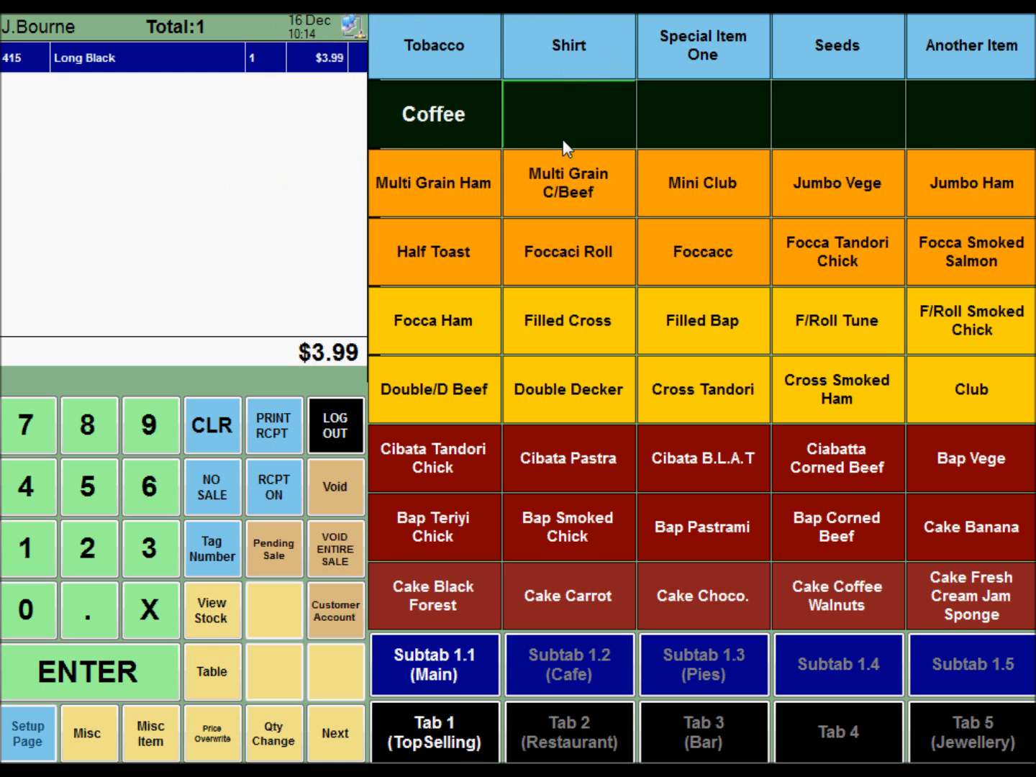
Add a large red shirt to the sale through the Shirt pop-ups for colour and size.
{"action": "left_click", "coordinate": [555, 63]}
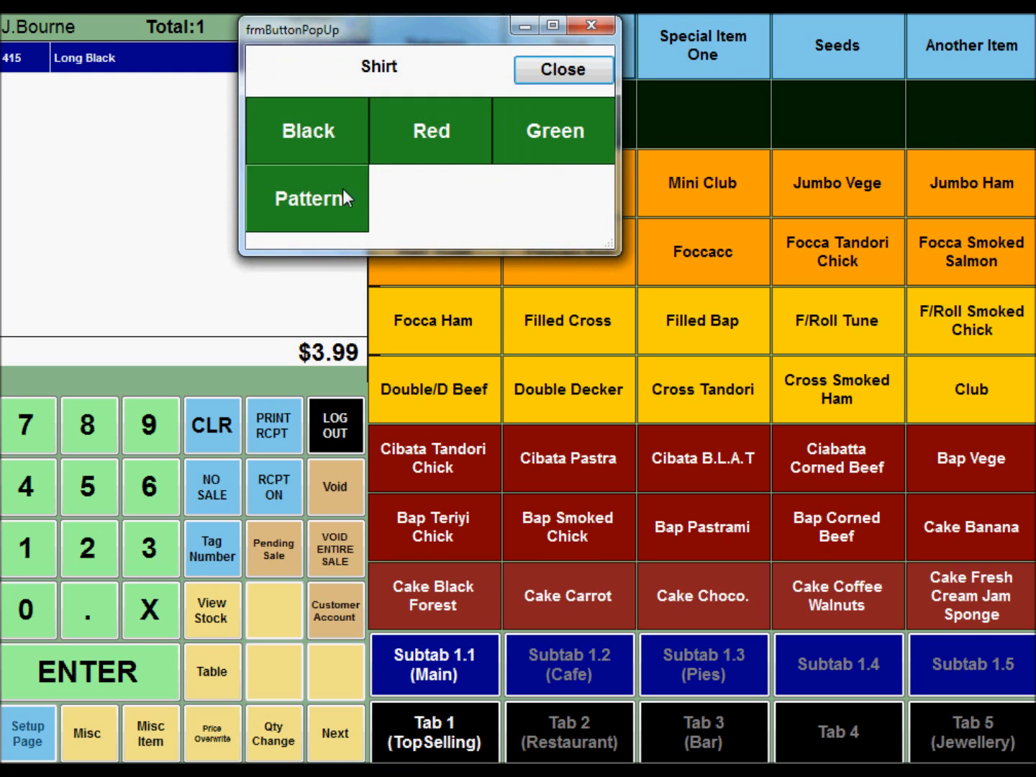
{"action": "left_click", "coordinate": [404, 129]}
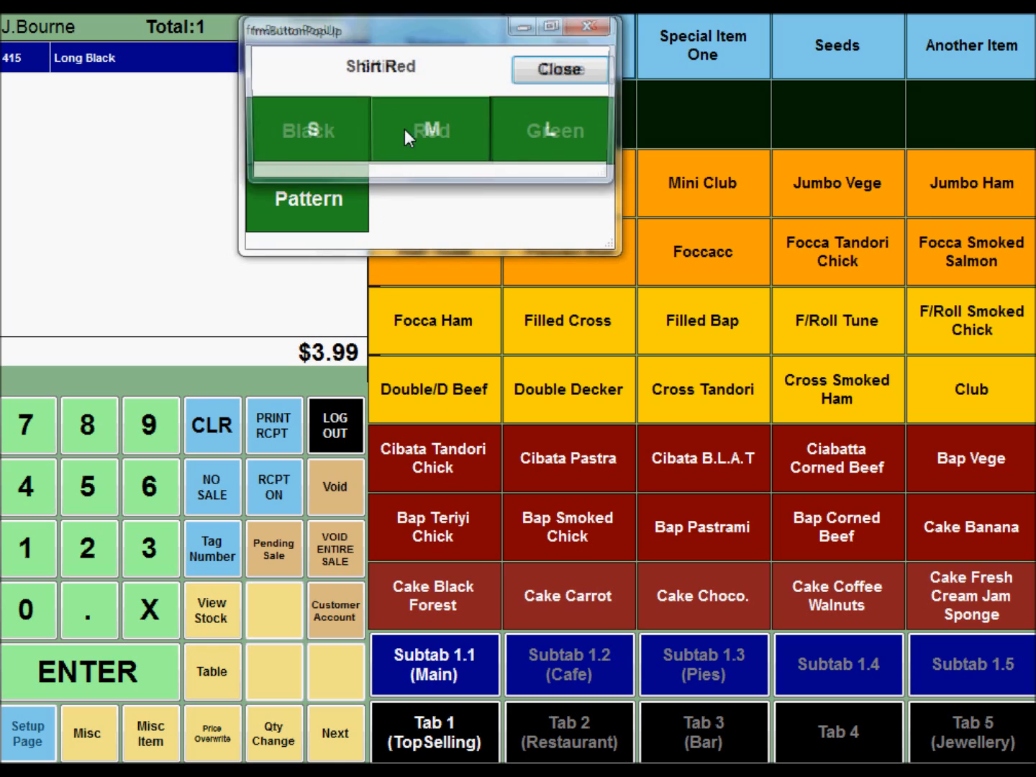
{"action": "left_click", "coordinate": [512, 133]}
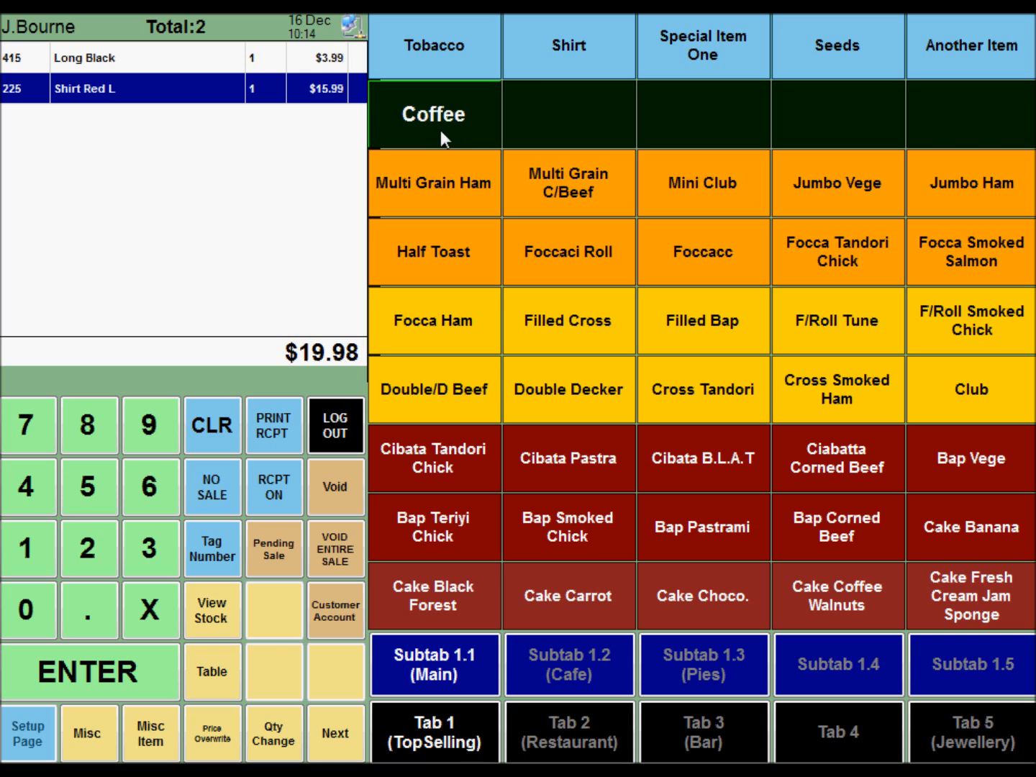
Open the Coffee pop-up, close it without choosing a coffee, and void the entire sale.
{"action": "left_click", "coordinate": [431, 105]}
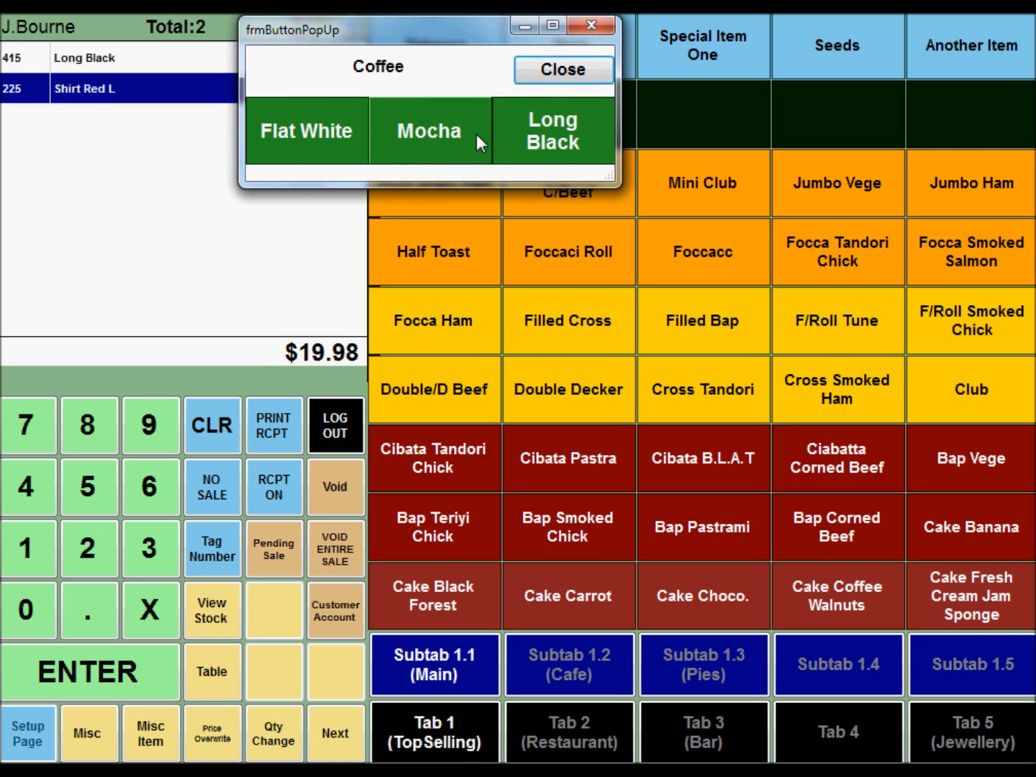
{"action": "left_click", "coordinate": [563, 70]}
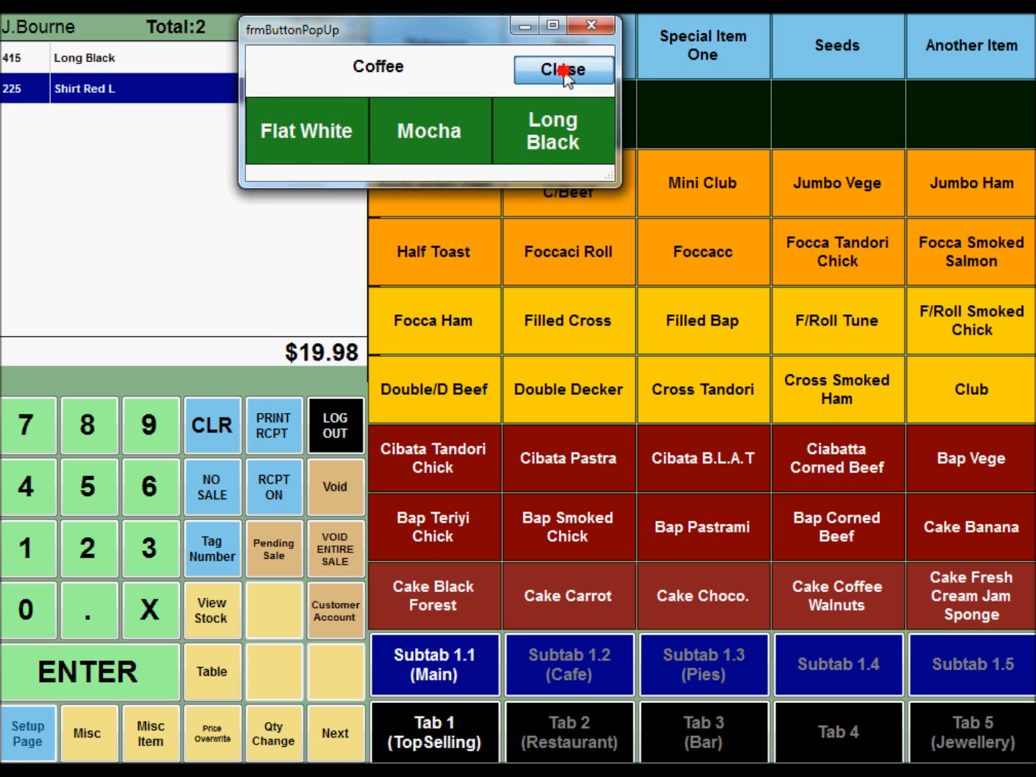
{"action": "left_click", "coordinate": [334, 534]}
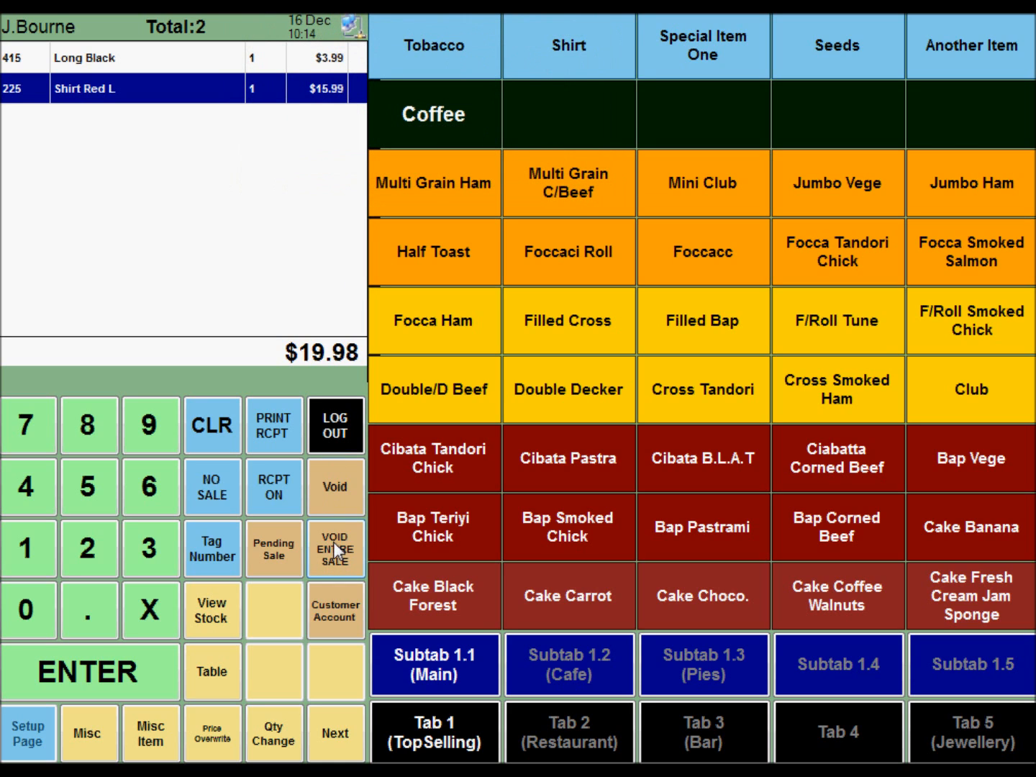
Return to the pop-up type setup in stock control and select Flat White from the Accompaniments category as the parent item.
{"action": "left_click", "coordinate": [27, 728]}
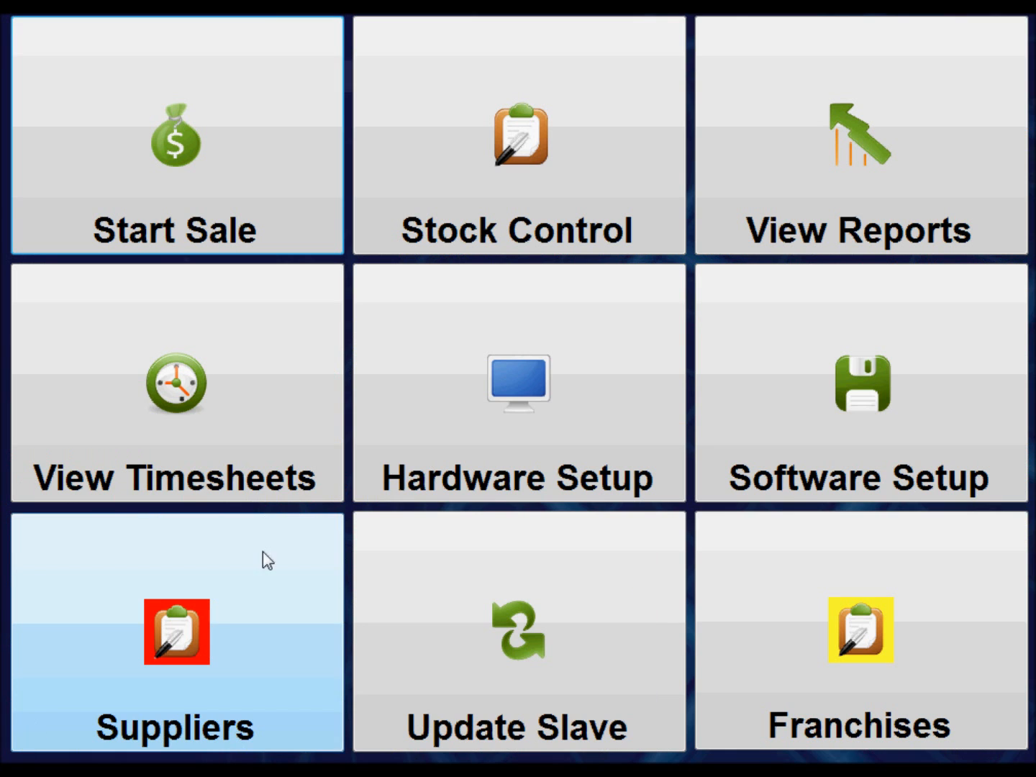
{"action": "left_click", "coordinate": [570, 133]}
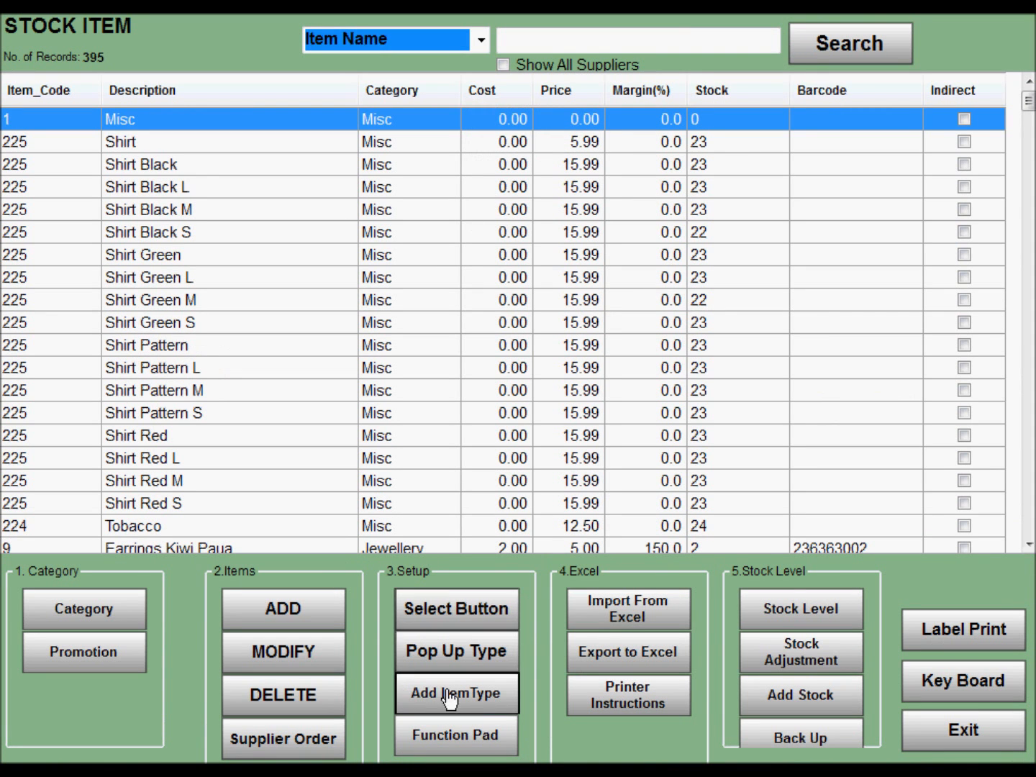
{"action": "left_click", "coordinate": [463, 664]}
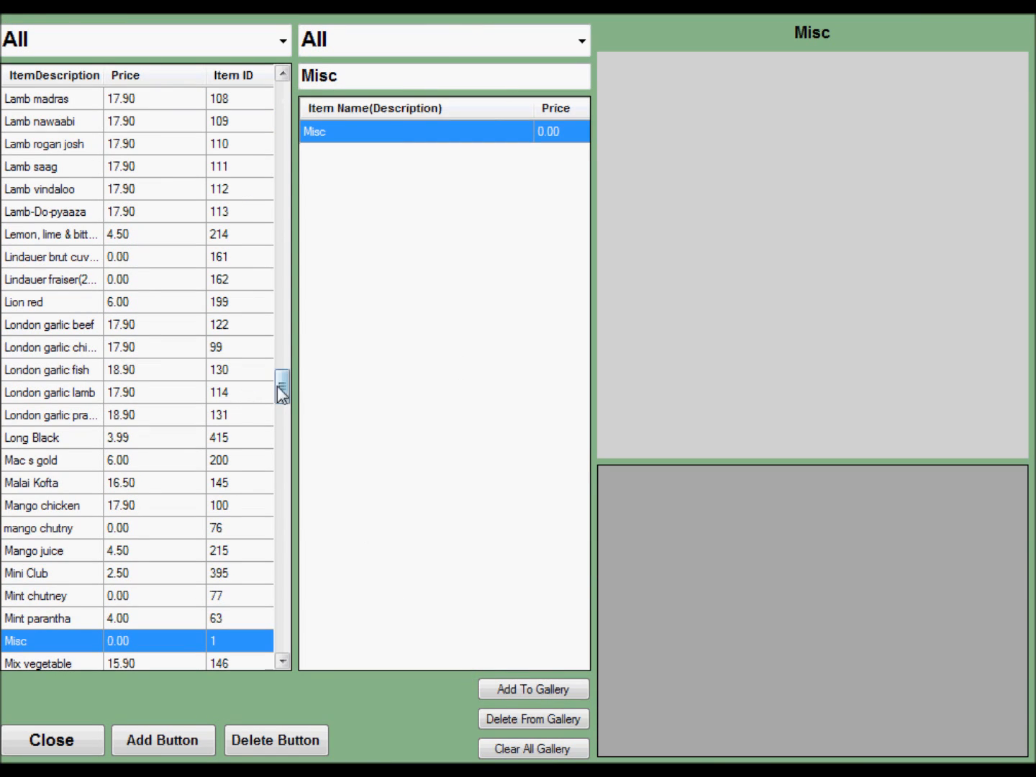
{"action": "left_click", "coordinate": [282, 39]}
{"action": "left_click_drag", "start_coordinate": [279, 248], "coordinate": [285, 130]}
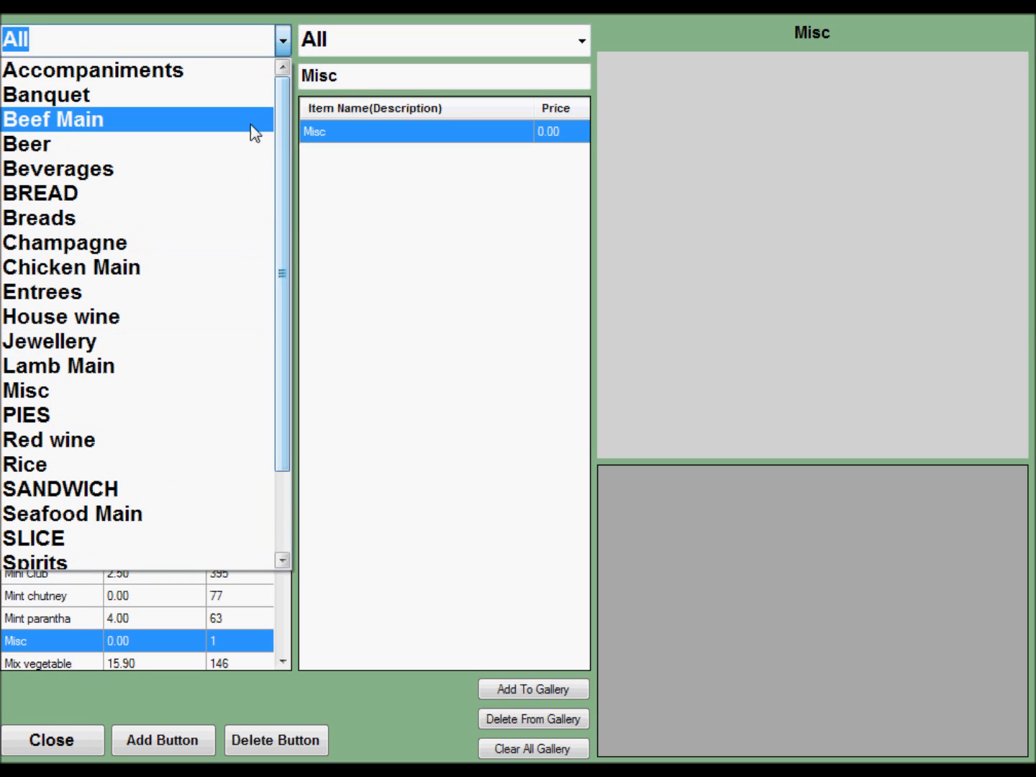
{"action": "left_click", "coordinate": [207, 72]}
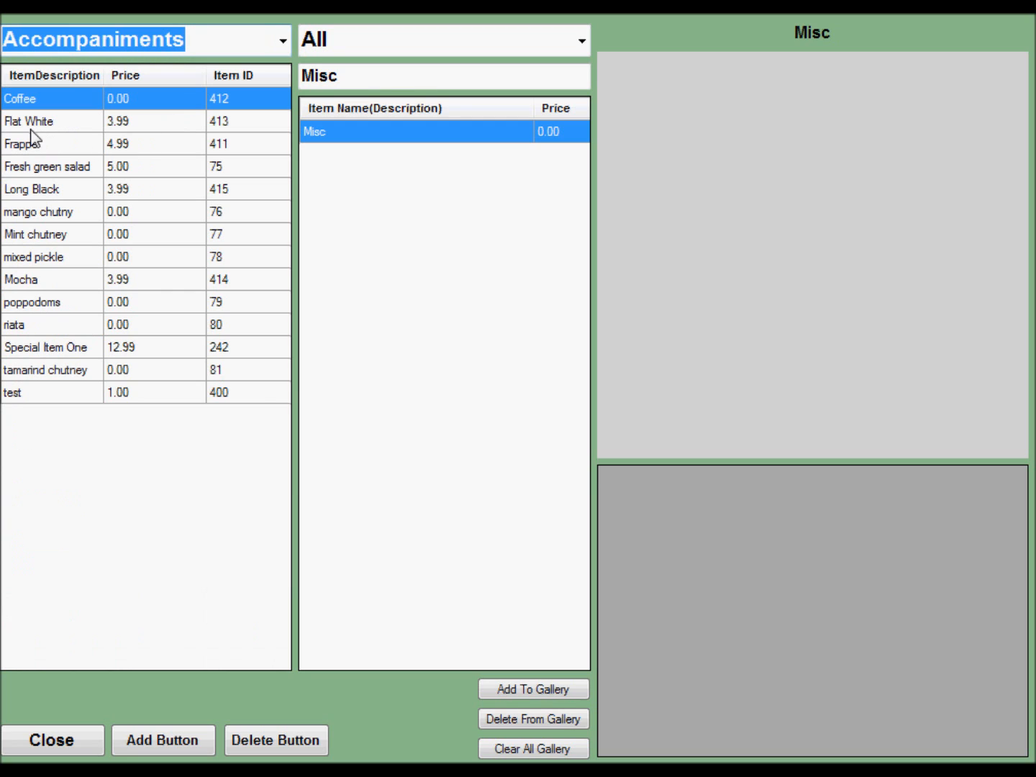
{"action": "left_click", "coordinate": [64, 122]}
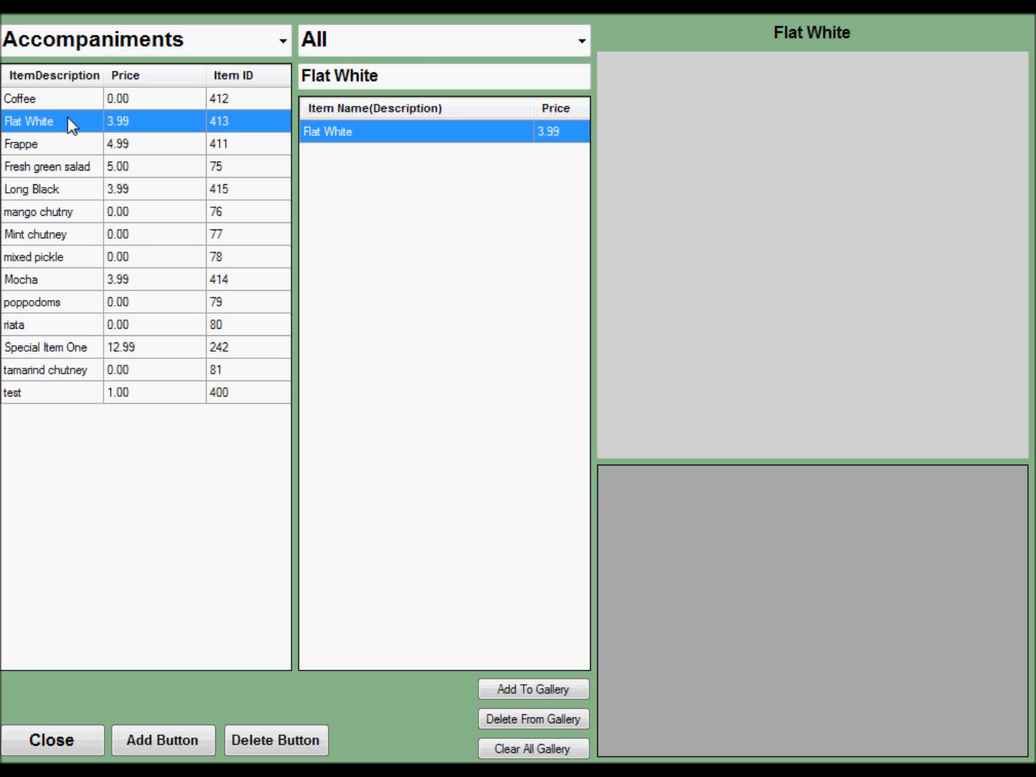
Clear the item search, filter the selectable items to the BREAD category and add Danish Apple as a button to the Flat White pop-up.
{"action": "left_click_drag", "start_coordinate": [411, 72], "coordinate": [295, 86]}
{"action": "key", "text": "BackSpace"}
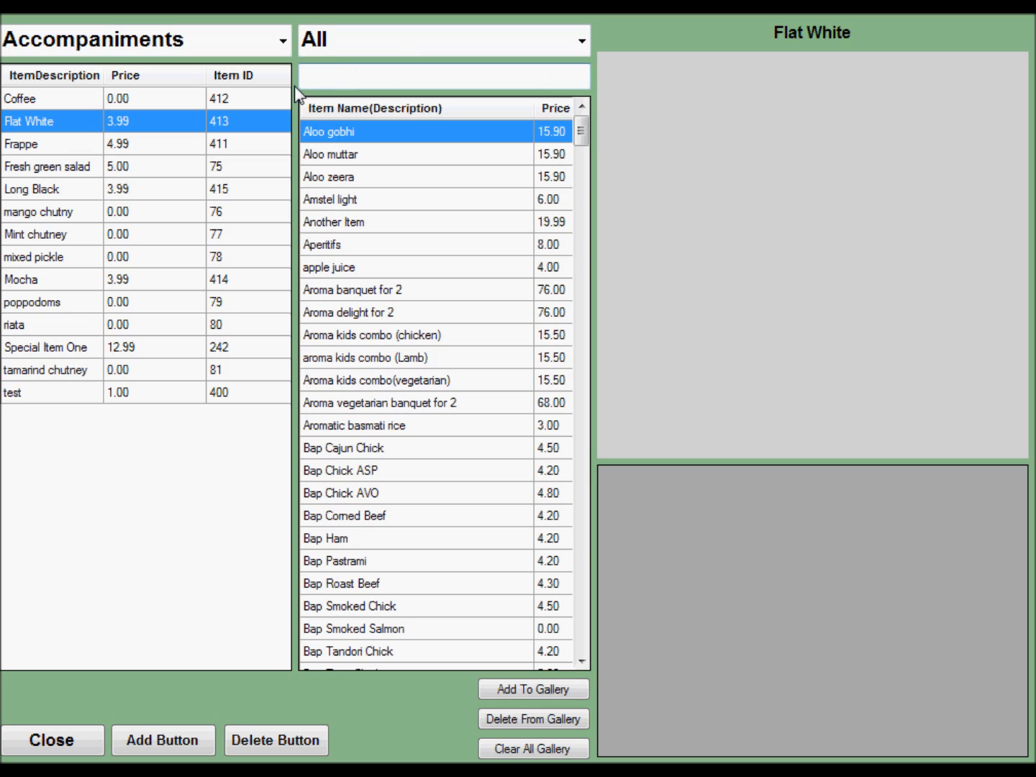
{"action": "left_click", "coordinate": [581, 41]}
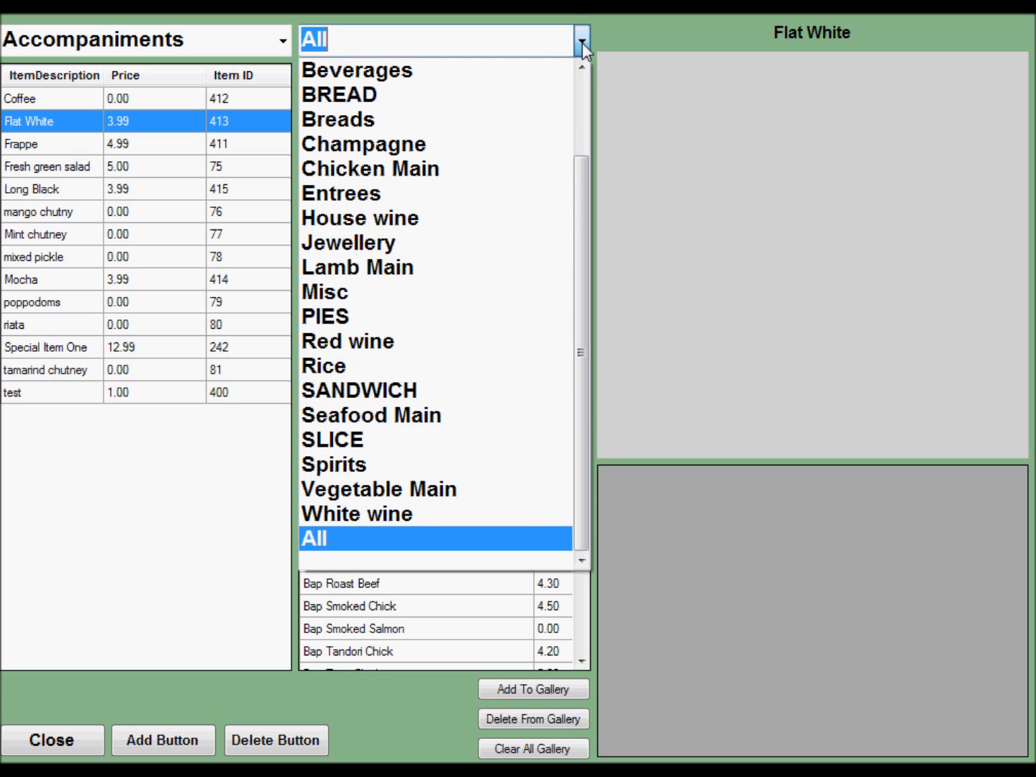
{"action": "left_click", "coordinate": [548, 104]}
{"action": "left_click", "coordinate": [410, 200]}
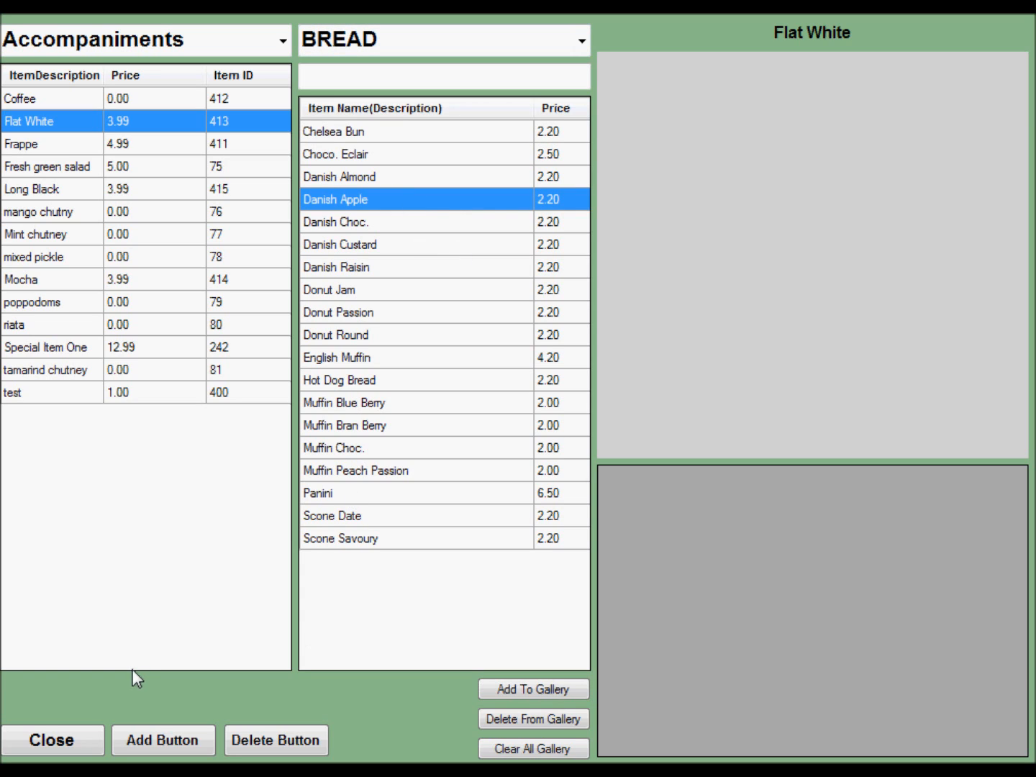
{"action": "left_click", "coordinate": [147, 735]}
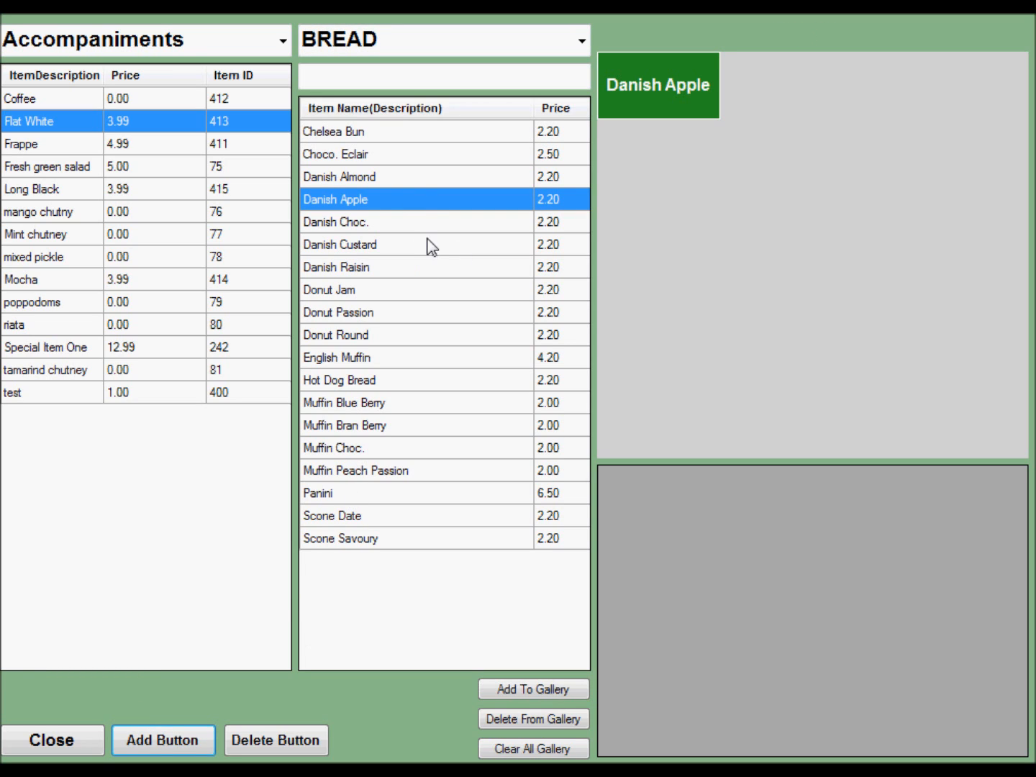
Add Choco. Eclair as a button to the Flat White pop-up and close the pop-up setup.
{"action": "left_click", "coordinate": [415, 153]}
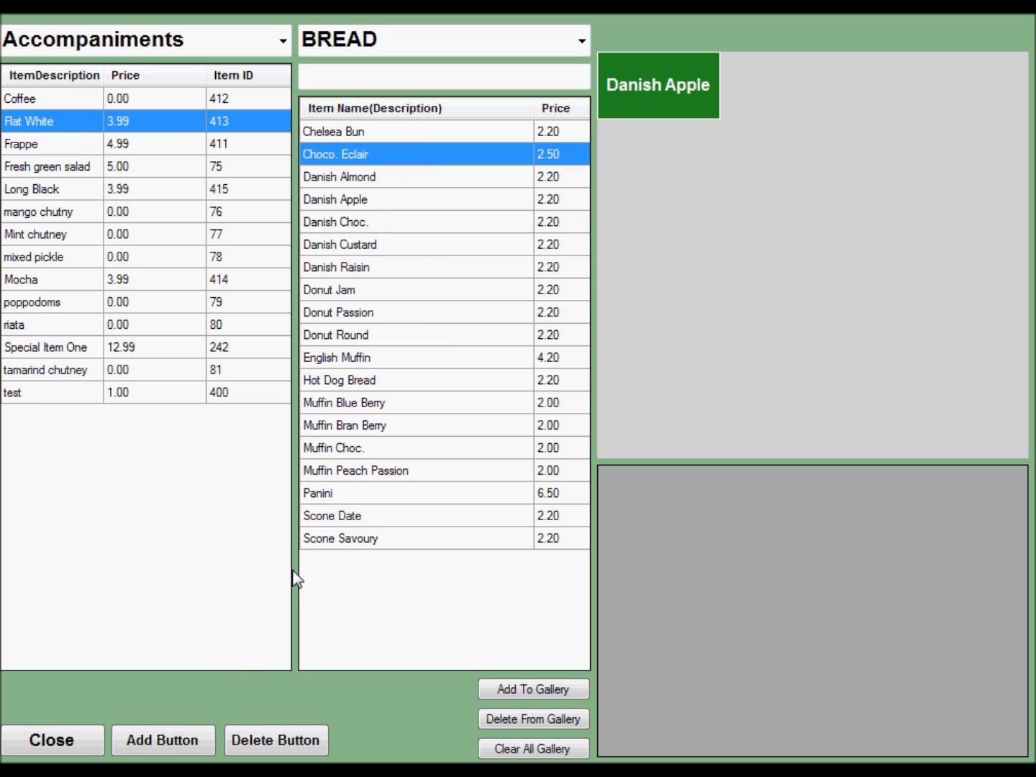
{"action": "left_click", "coordinate": [178, 738]}
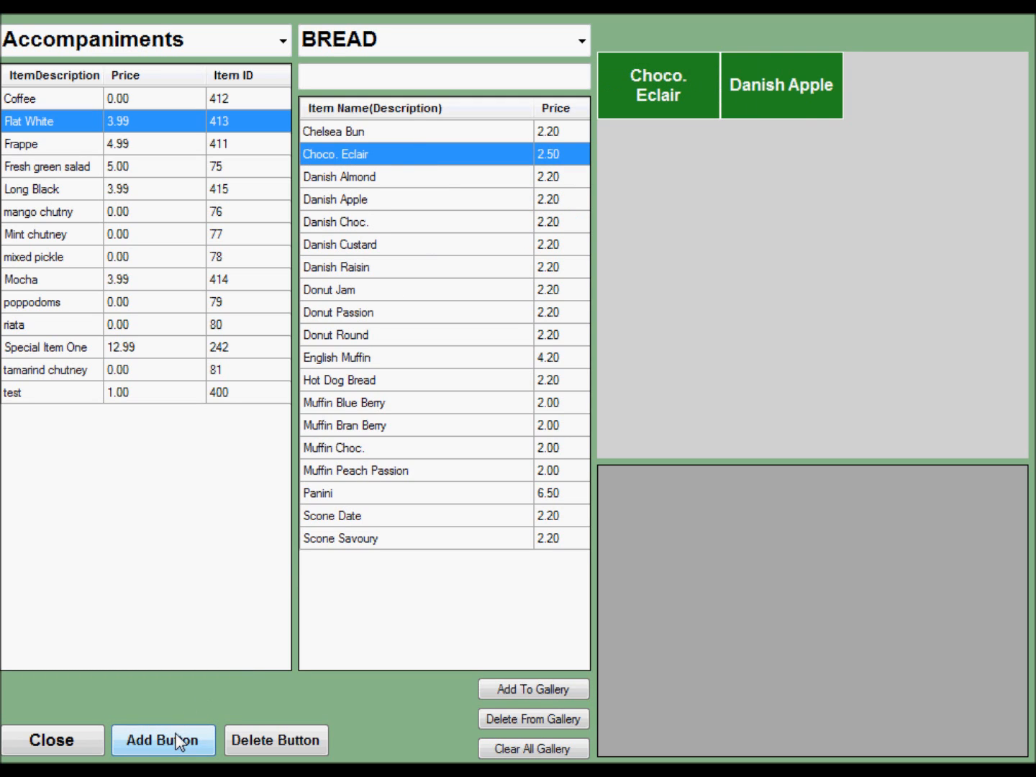
{"action": "left_click", "coordinate": [42, 741]}
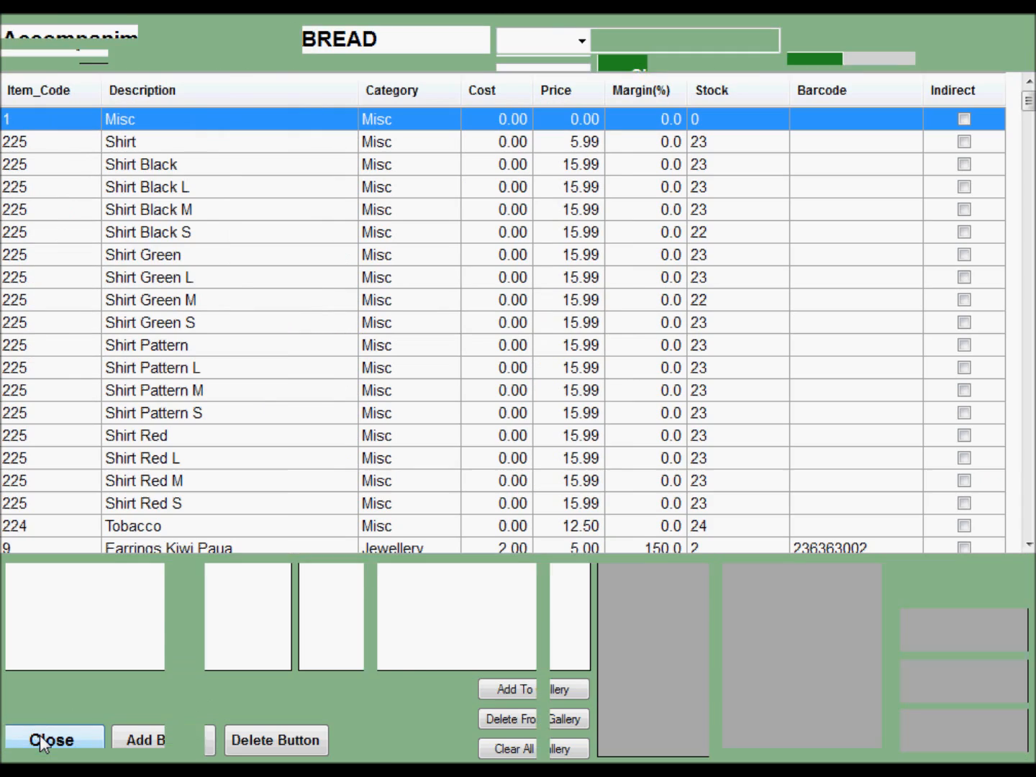
Leave stock control, start a sale and add a Danish Apple through the Coffee pop-up and its Flat White sub-options.
{"action": "left_click", "coordinate": [934, 730]}
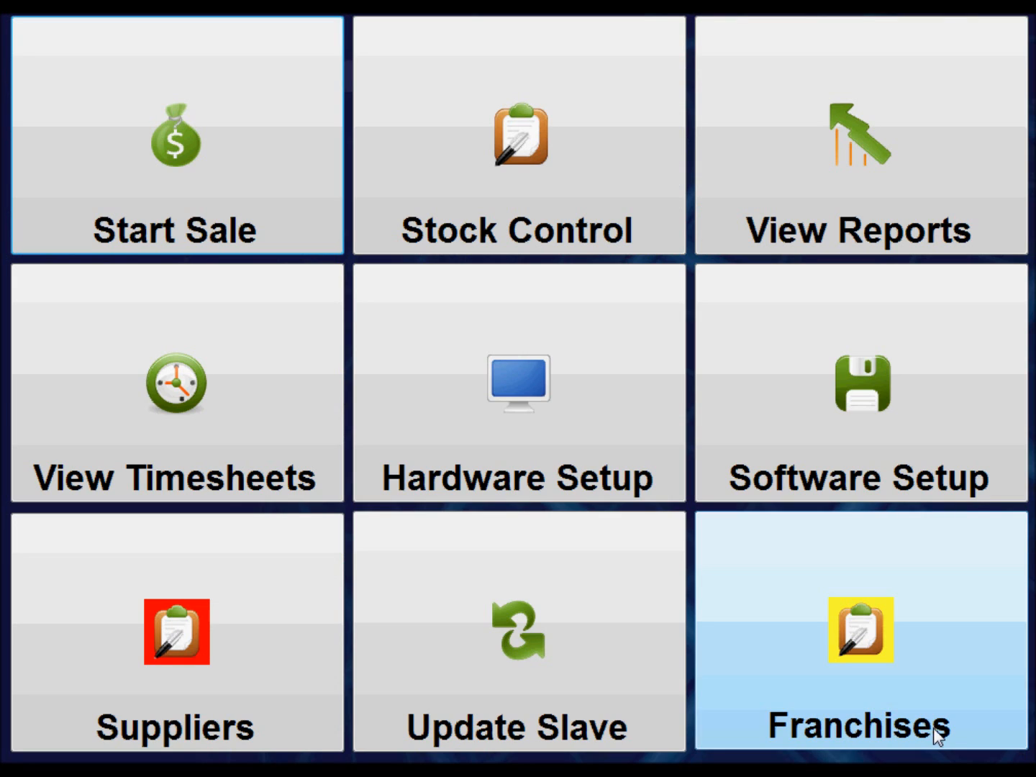
{"action": "left_click", "coordinate": [187, 177]}
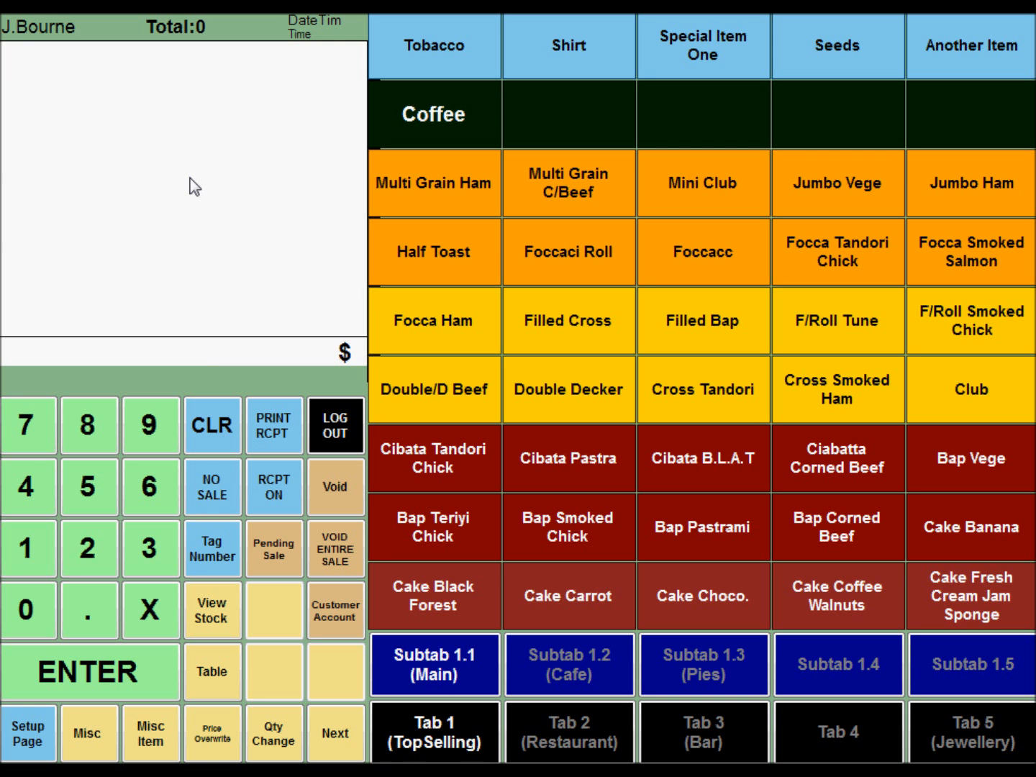
{"action": "left_click", "coordinate": [420, 101]}
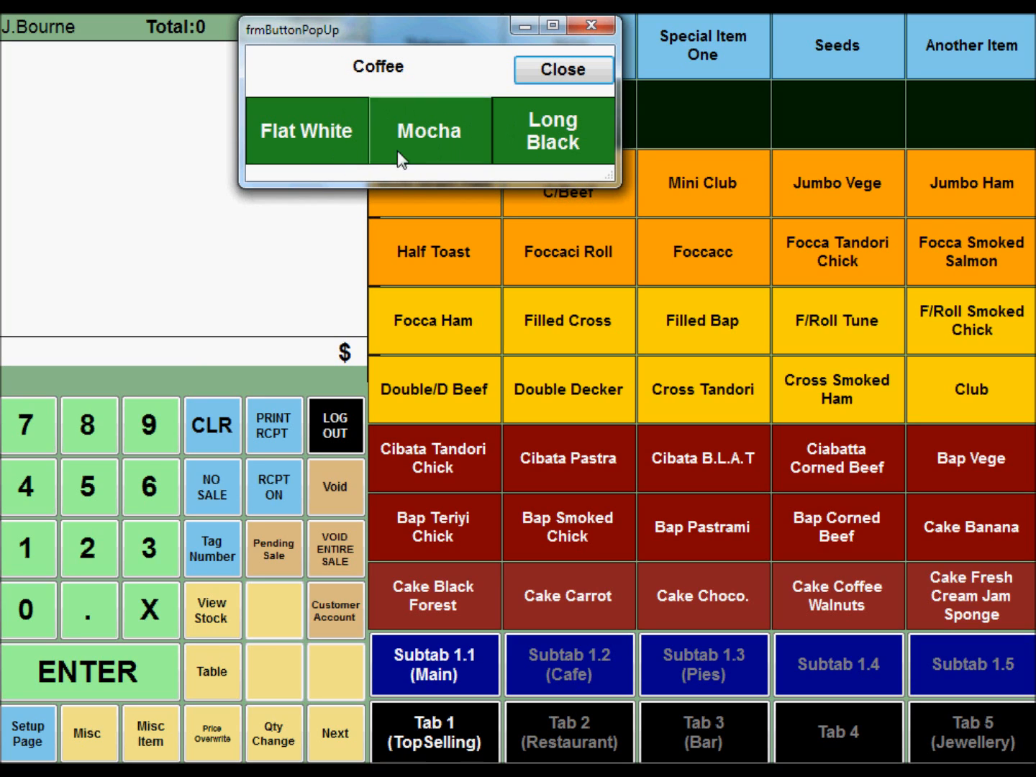
{"action": "left_click", "coordinate": [332, 148]}
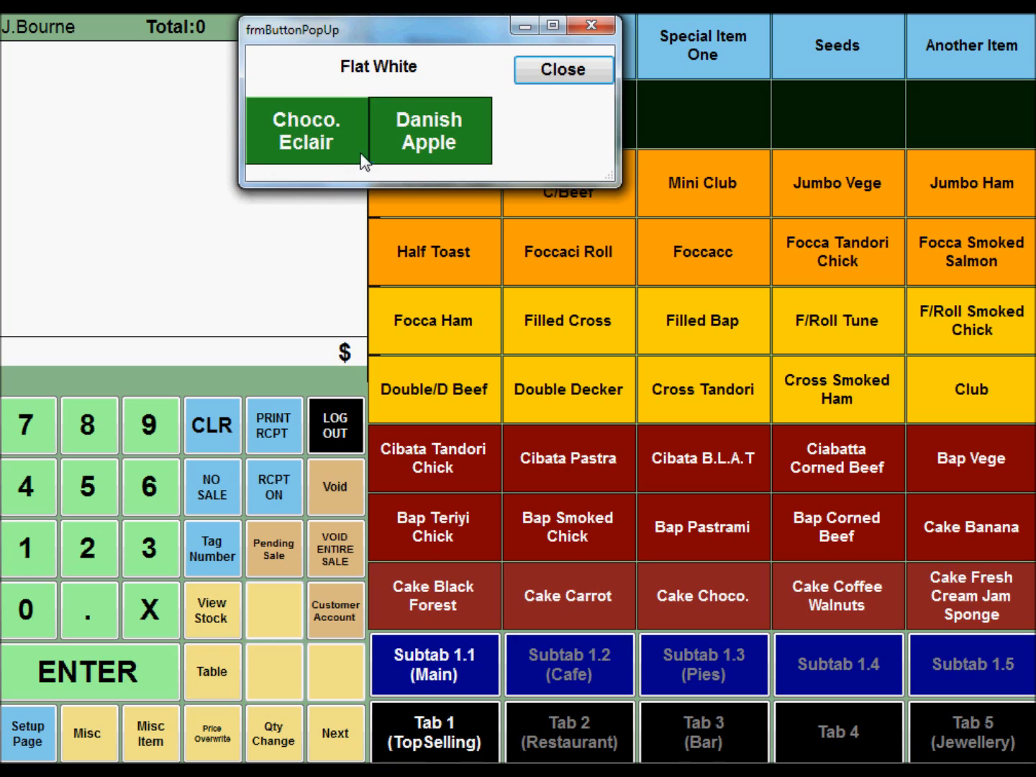
{"action": "left_click", "coordinate": [398, 139]}
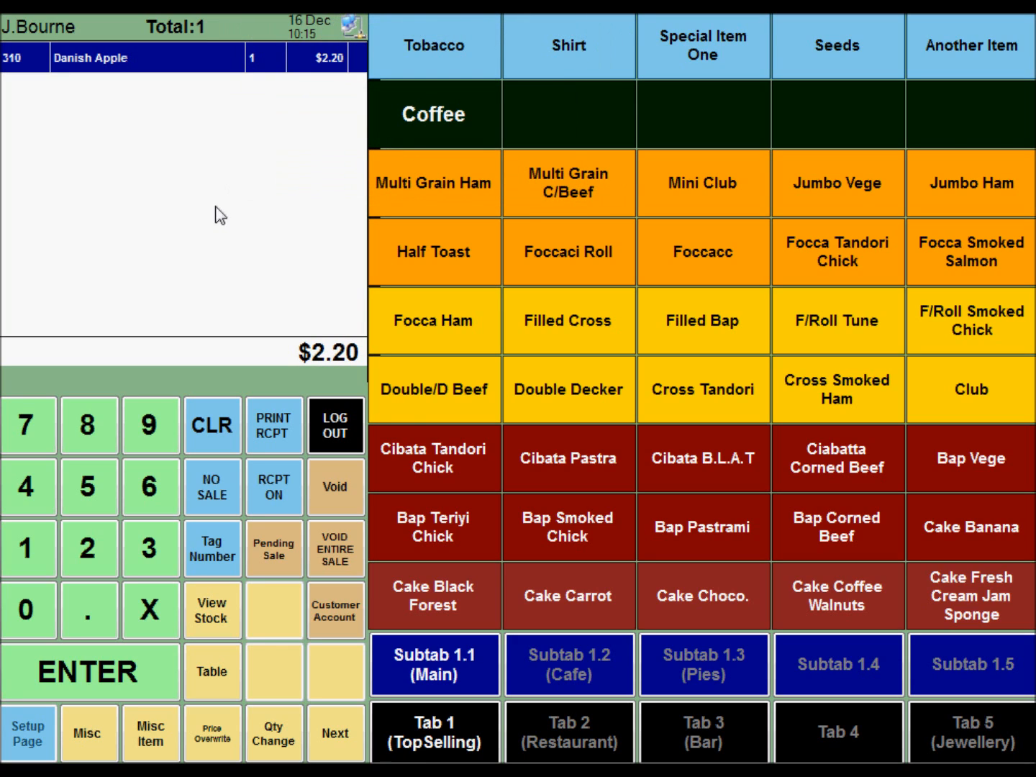